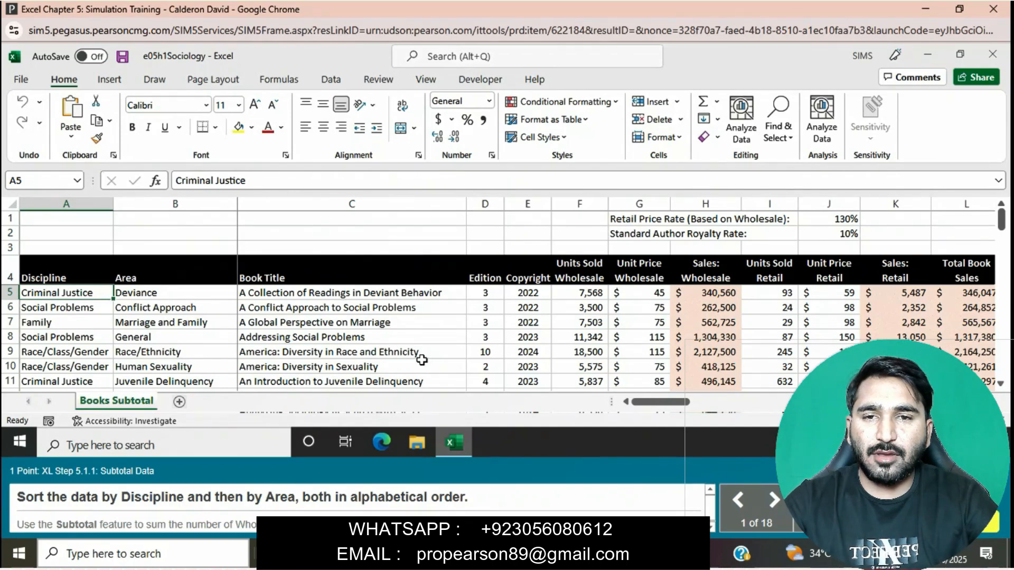
# Sort the book data by Discipline and then by Area, both by cell values from A to Z.
pyautogui.click(60, 275)
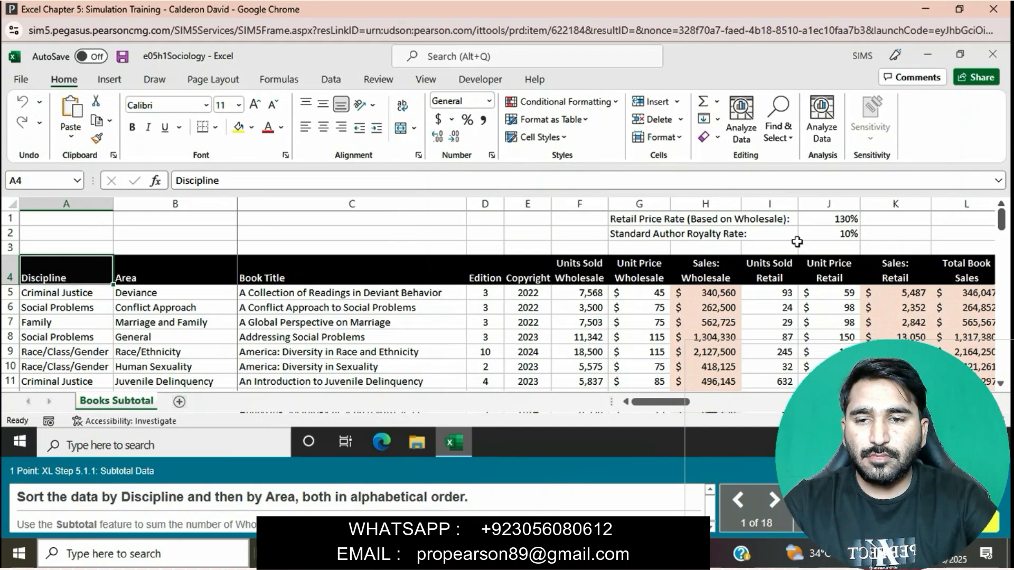
pyautogui.click(791, 136)
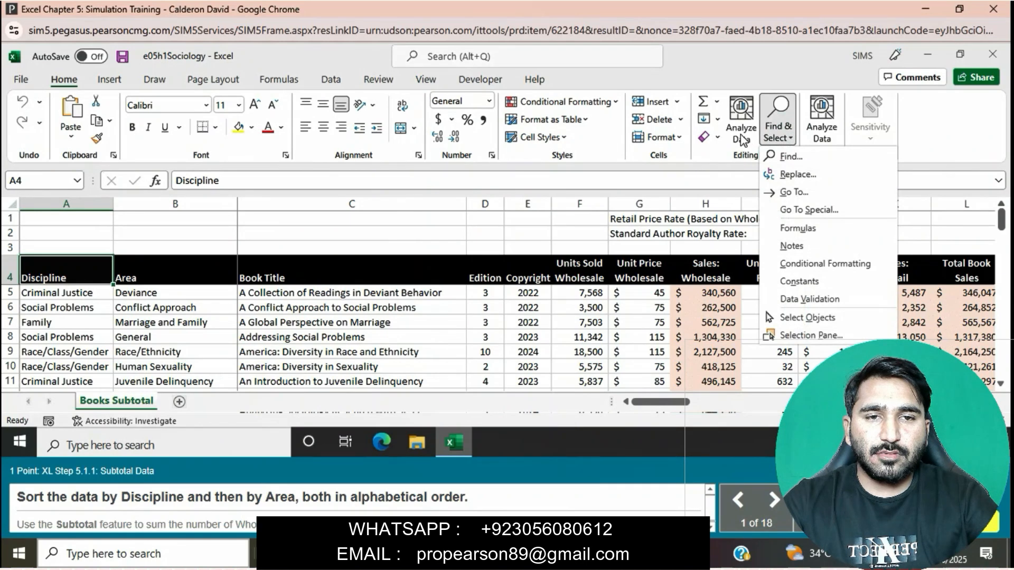
pyautogui.click(333, 79)
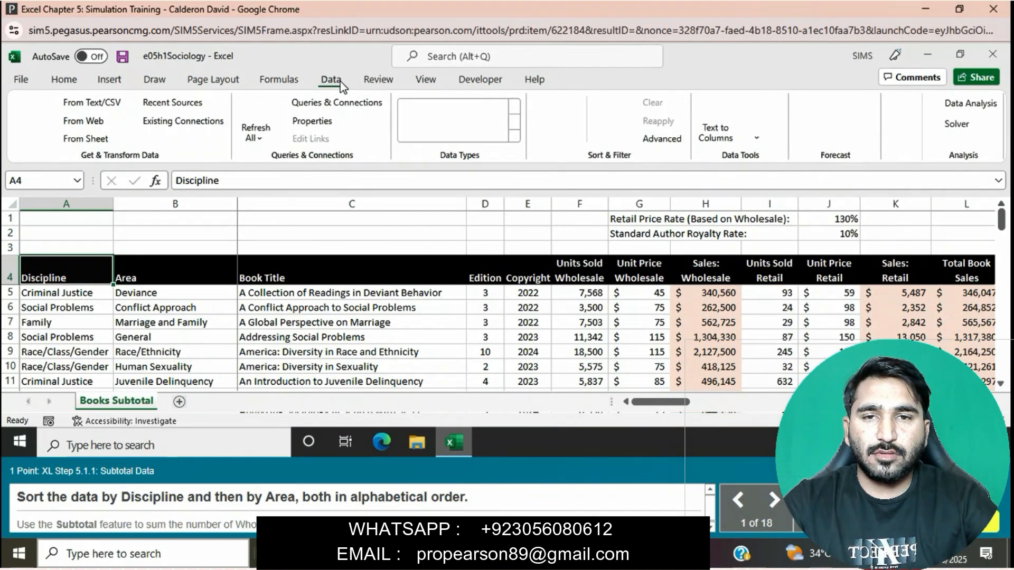
pyautogui.click(566, 113)
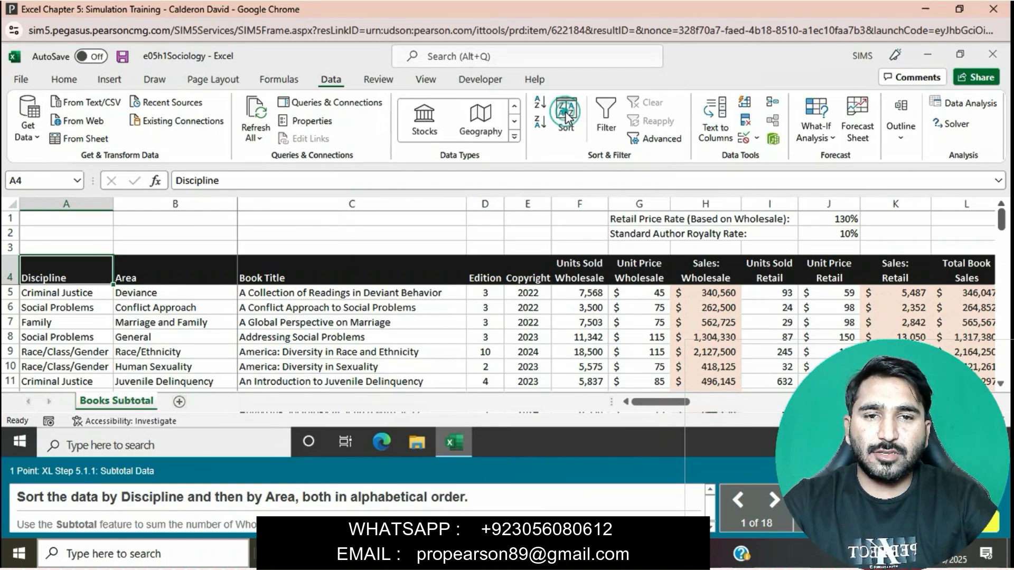
pyautogui.click(567, 115)
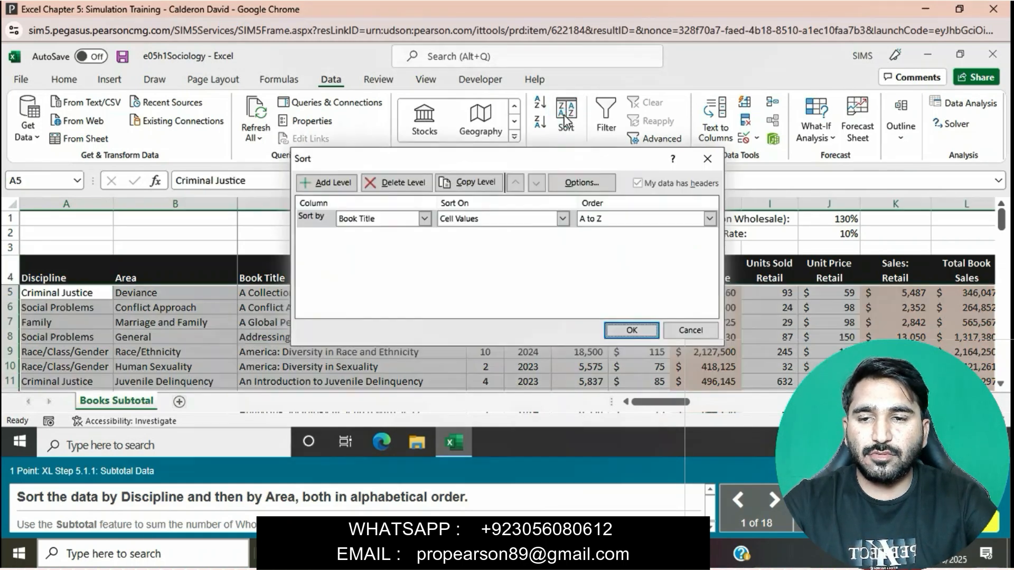
pyautogui.click(425, 219)
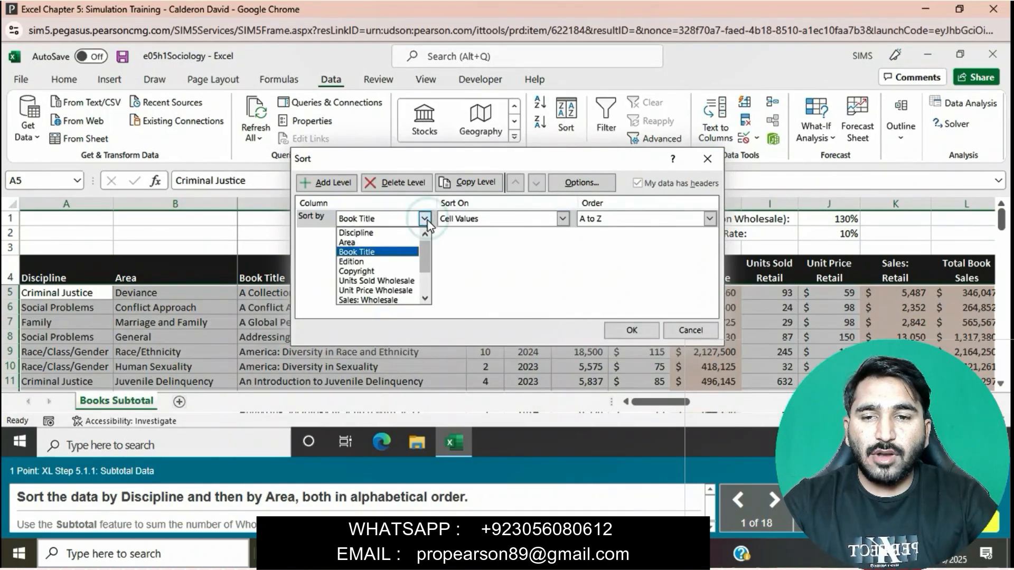
pyautogui.click(404, 234)
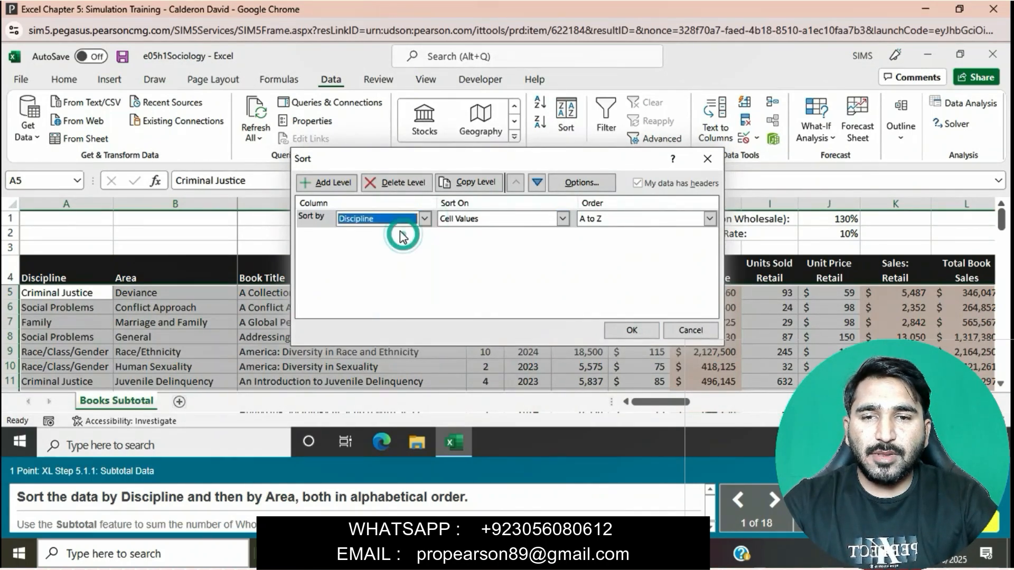
pyautogui.click(347, 190)
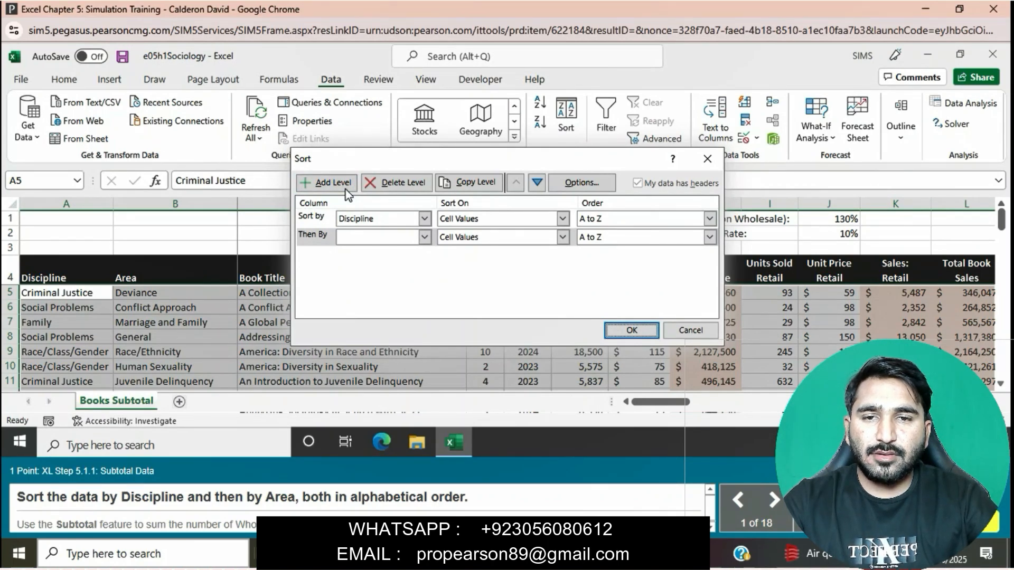
pyautogui.click(425, 237)
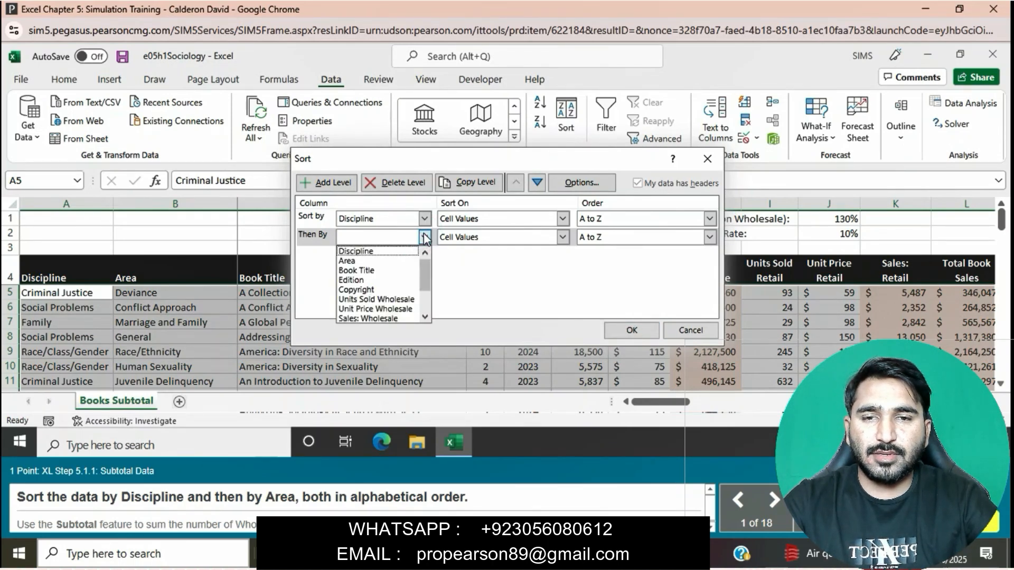
pyautogui.click(389, 262)
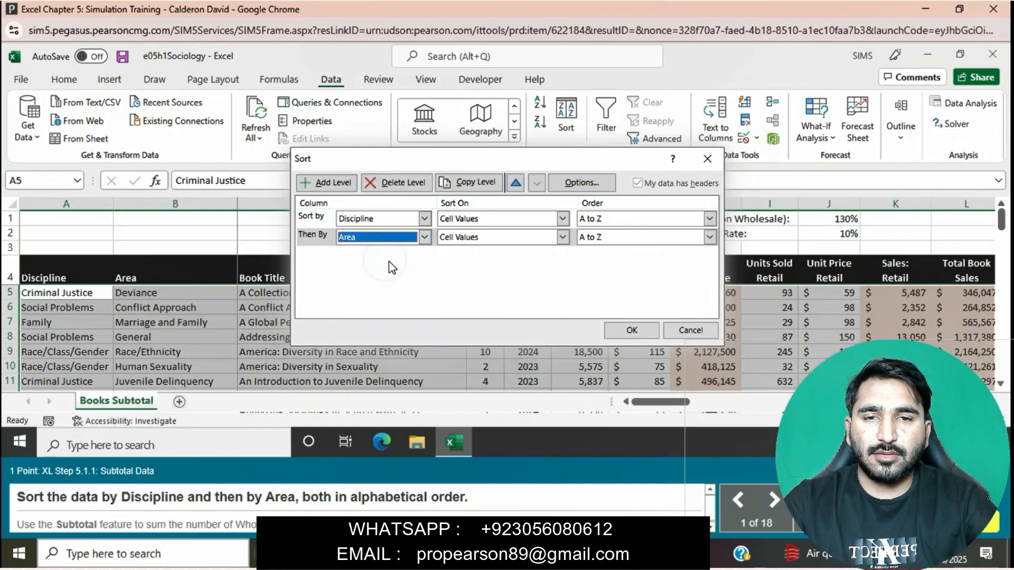
pyautogui.click(638, 332)
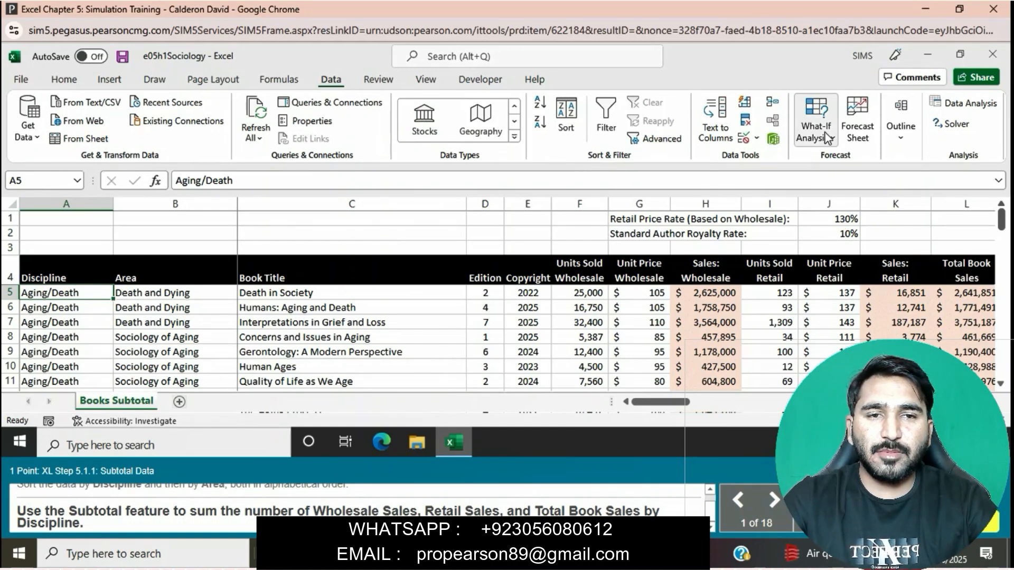
# Add Sum subtotals at each change in Discipline for Sales: Wholesale, Sales: Retail and Total Book Sales.
pyautogui.click(901, 129)
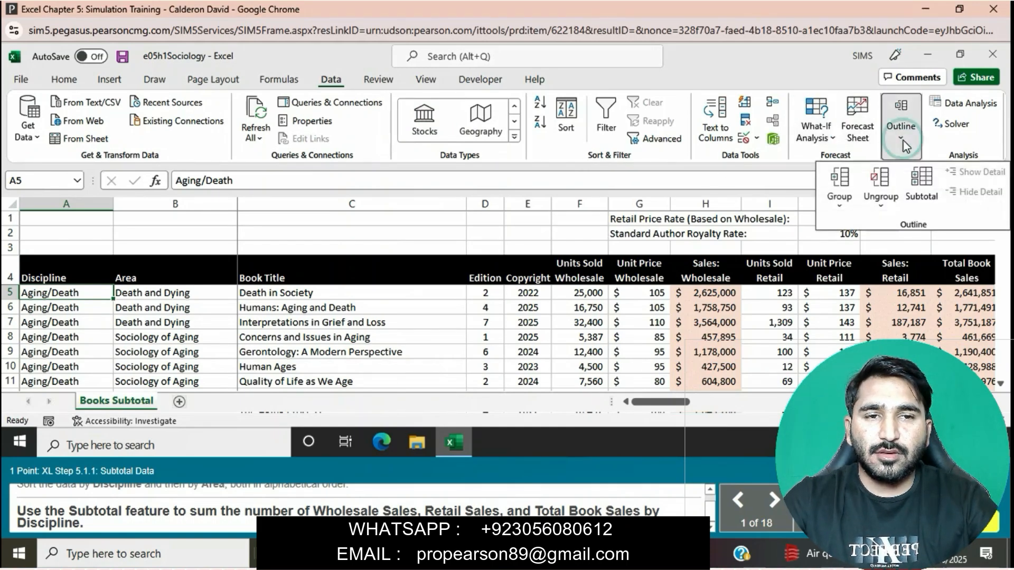
pyautogui.click(919, 189)
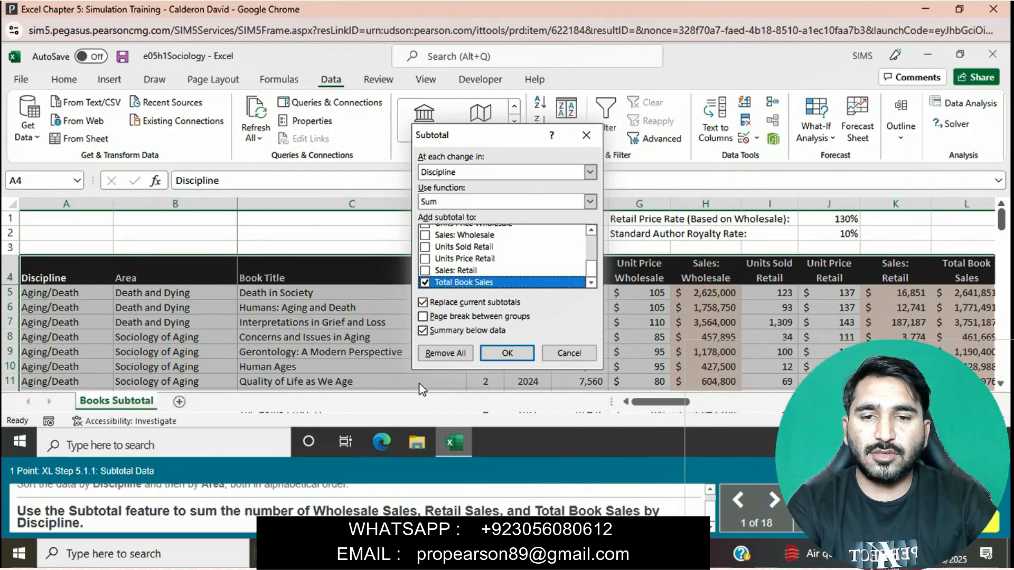
pyautogui.click(426, 235)
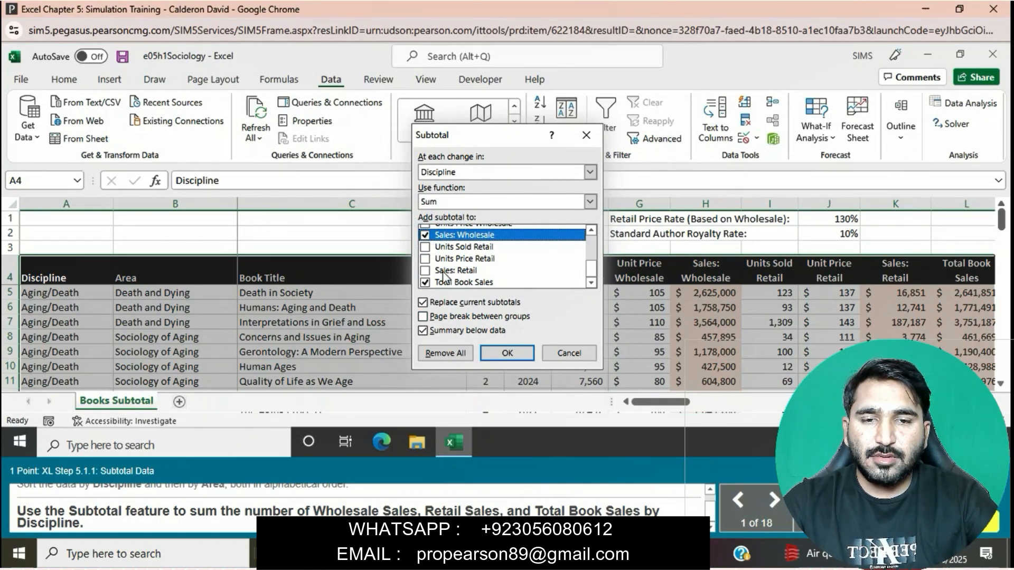
pyautogui.click(425, 271)
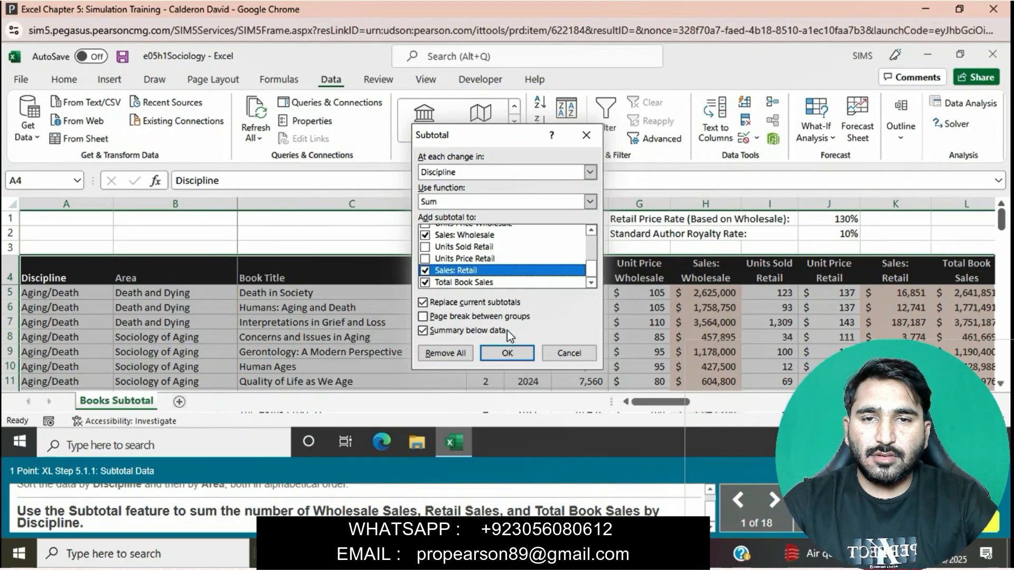
pyautogui.click(495, 356)
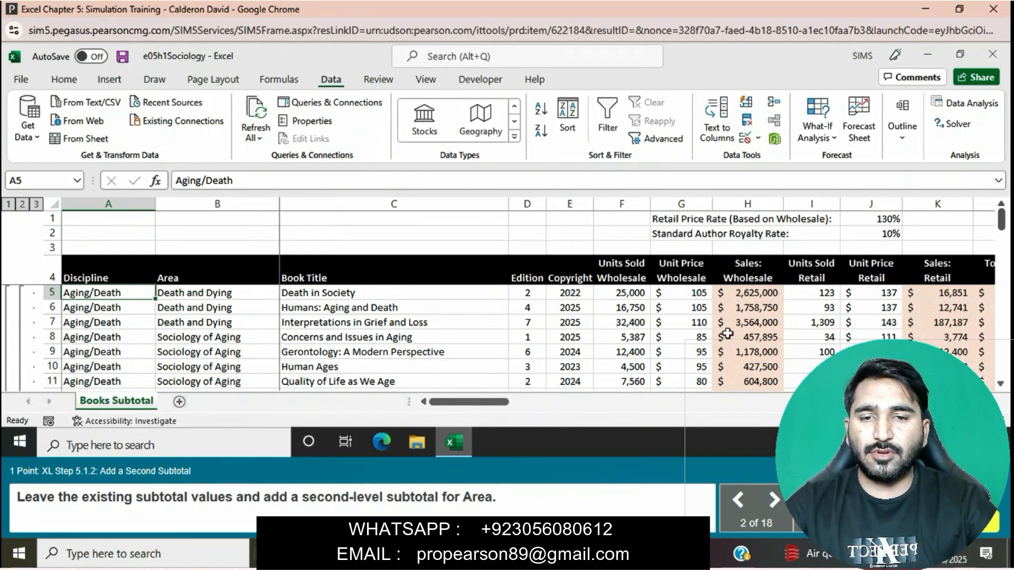
# Add a second-level Sum subtotal of Total Book Sales at each change in Area, without replacing the current subtotals.
pyautogui.click(902, 129)
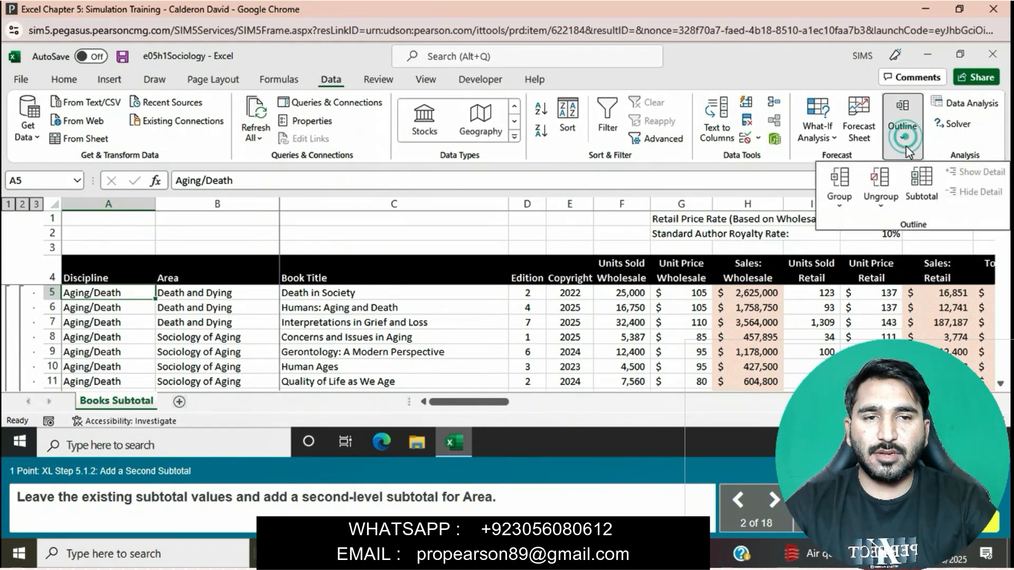
pyautogui.click(915, 181)
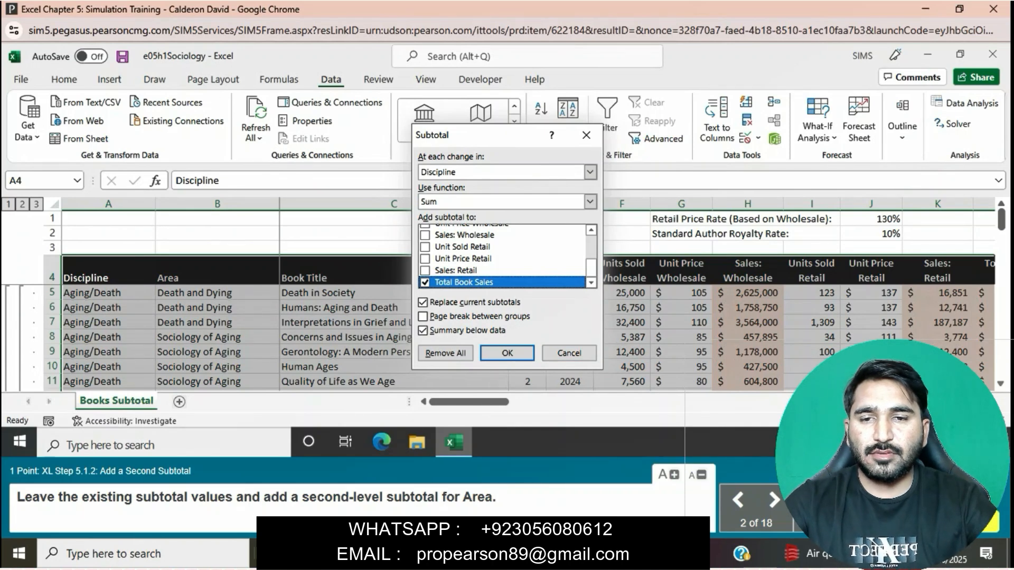
pyautogui.click(424, 303)
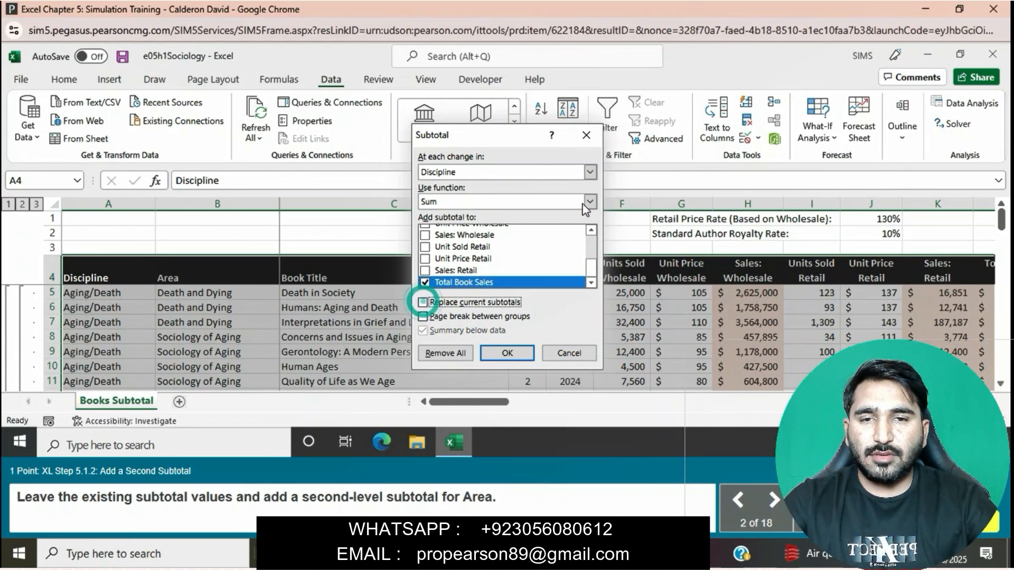
pyautogui.click(591, 169)
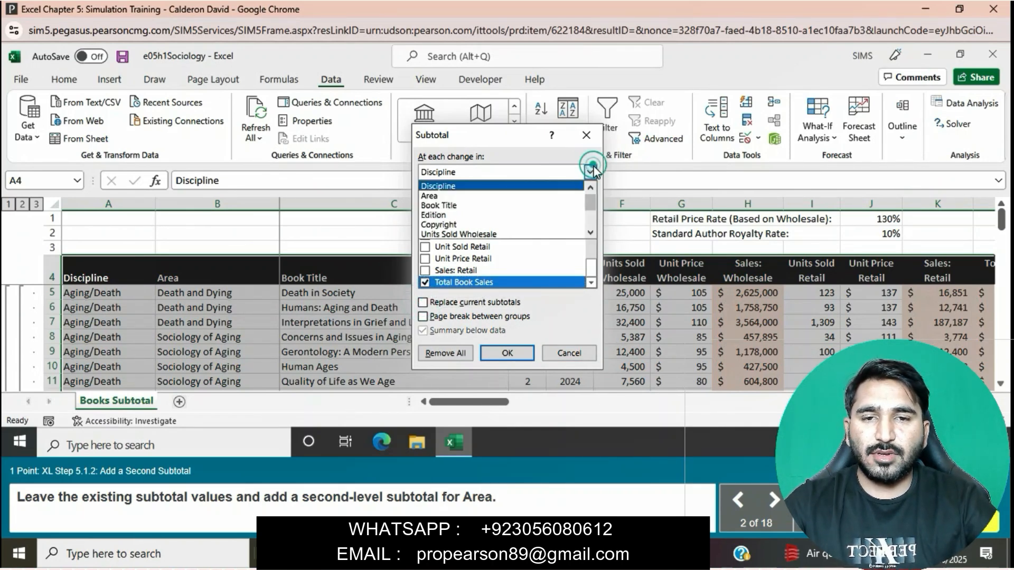
pyautogui.click(552, 196)
pyautogui.click(508, 356)
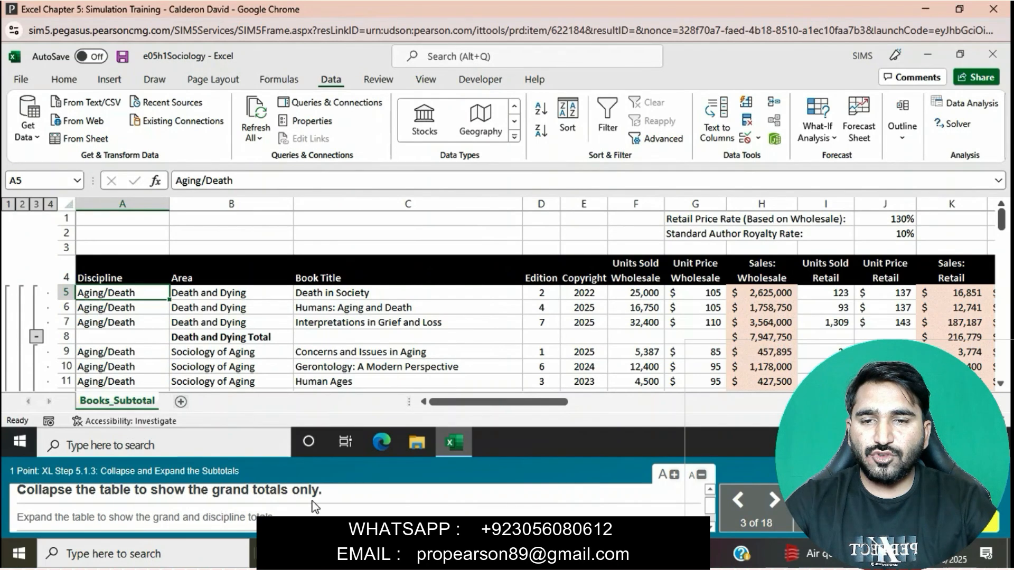
# Collapse the subtotaled table level by level until only the grand total row is displayed.
pyautogui.click(35, 205)
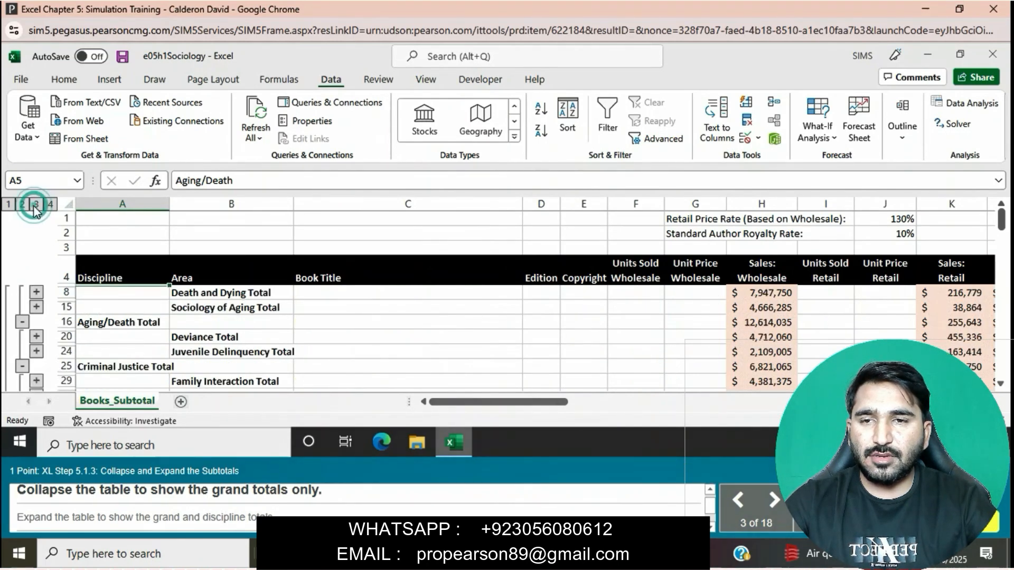
pyautogui.click(23, 205)
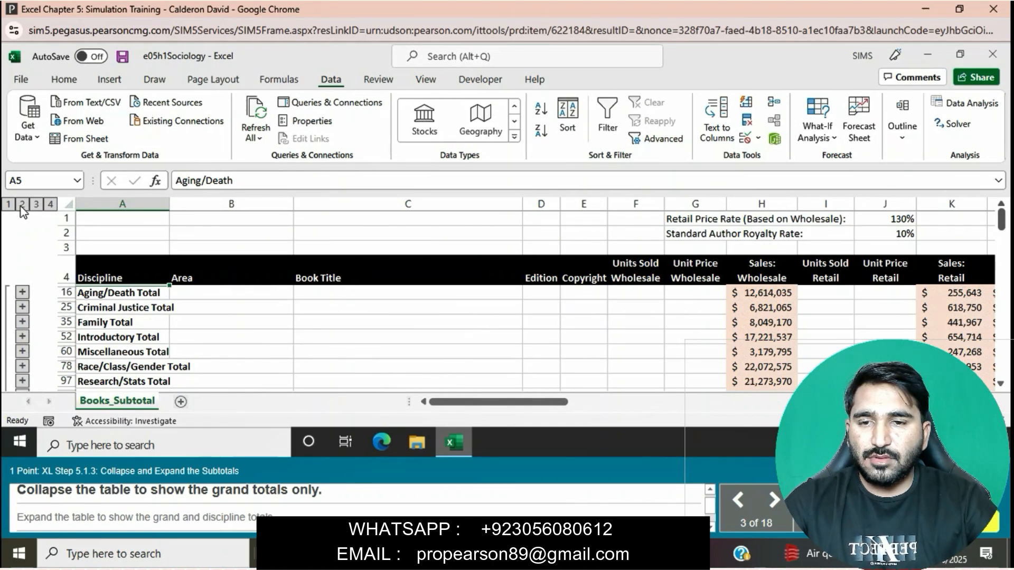
pyautogui.click(9, 205)
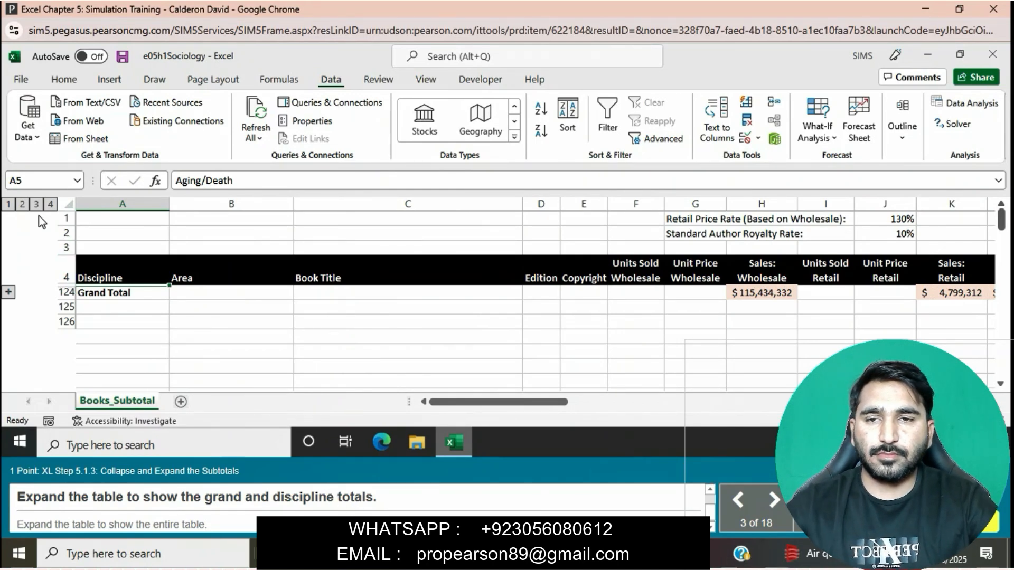
# Expand the outline to the grand and discipline totals, and on to the entire table.
pyautogui.click(22, 205)
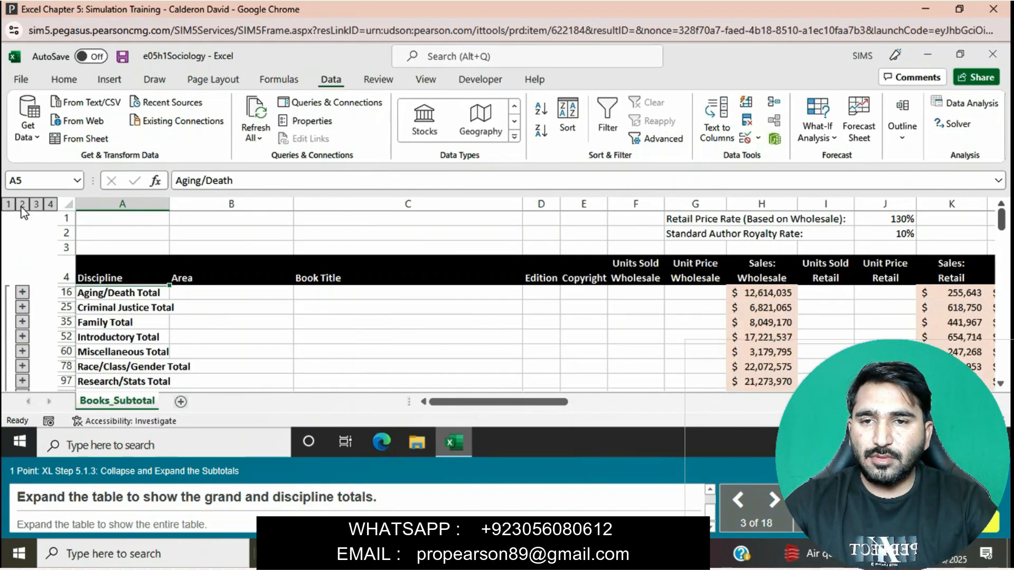
pyautogui.click(36, 204)
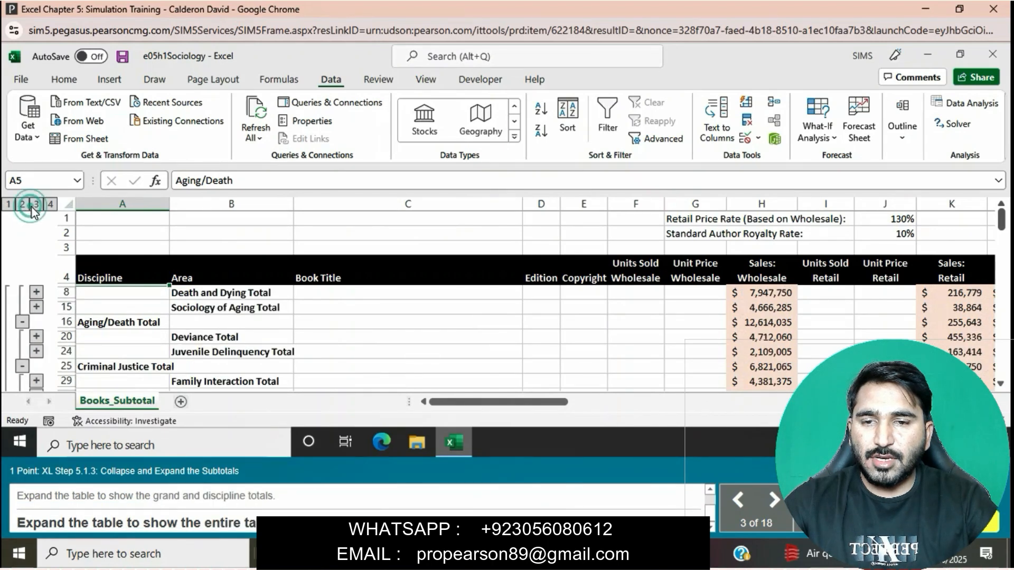
pyautogui.click(51, 205)
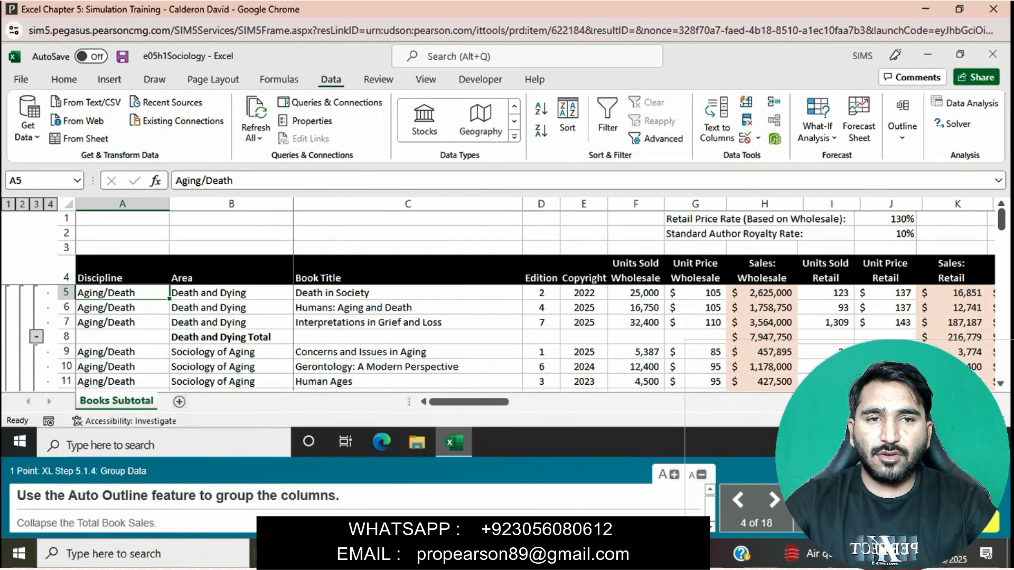
# Group the columns with Auto Outline, modifying the existing outline, and collapse the retail sales and Total Book Sales column groups.
pyautogui.click(907, 137)
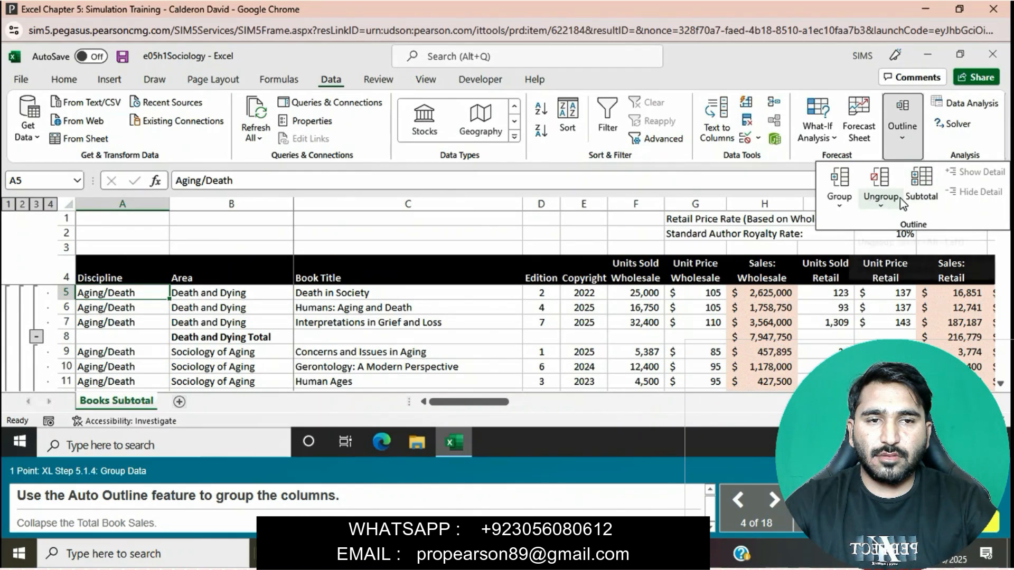
pyautogui.click(844, 203)
pyautogui.click(869, 235)
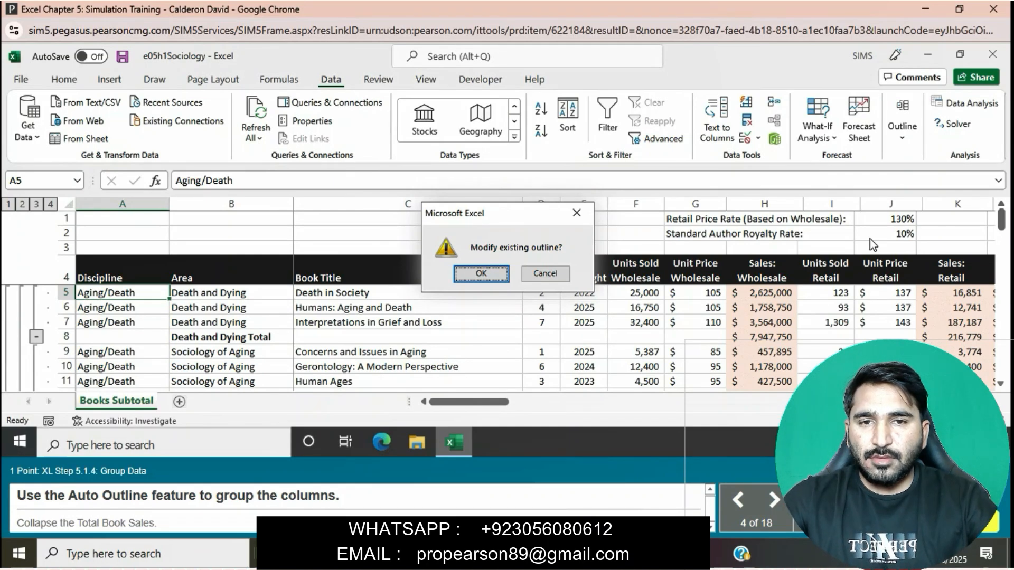
pyautogui.click(473, 275)
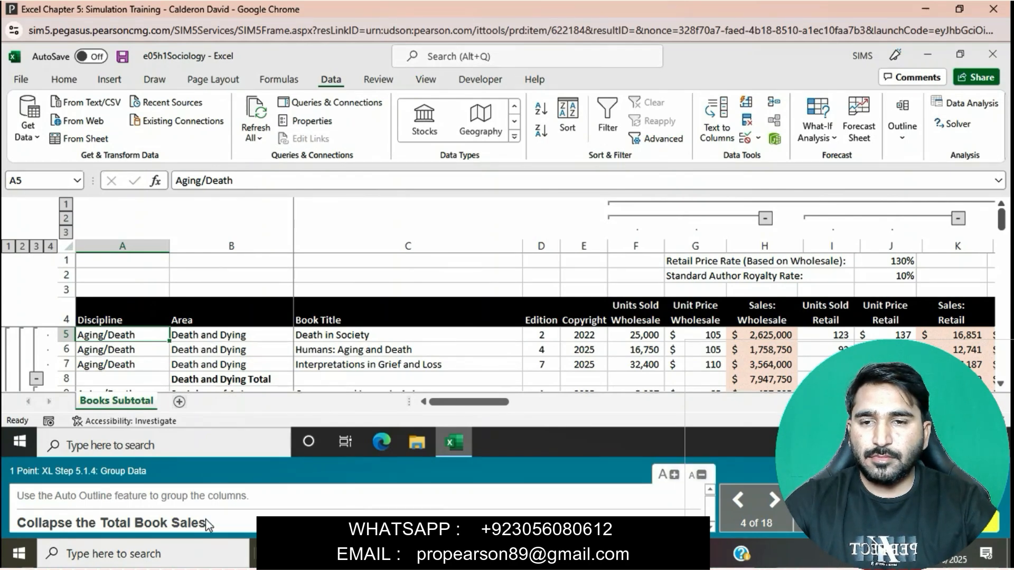
pyautogui.click(958, 218)
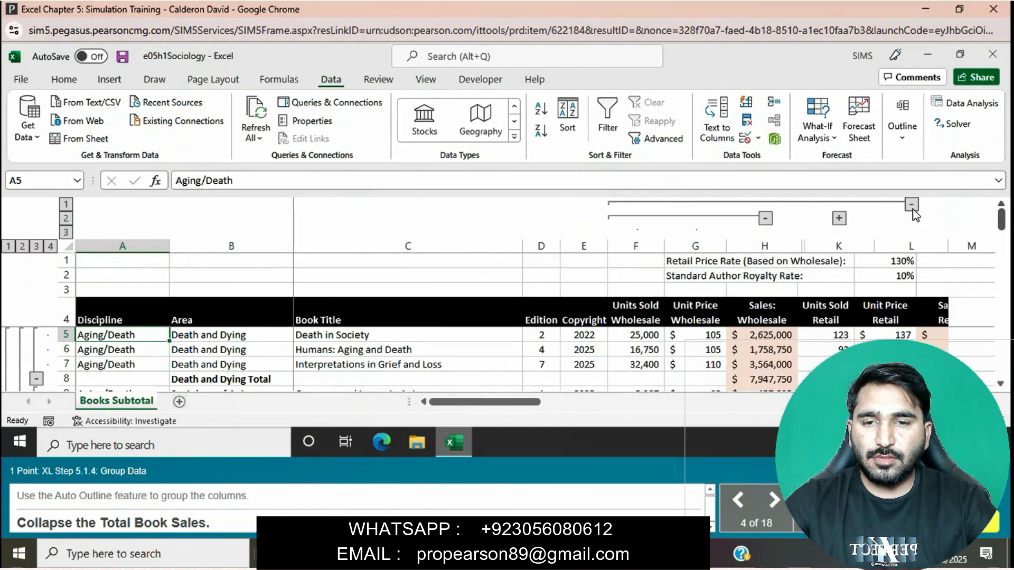
pyautogui.click(912, 208)
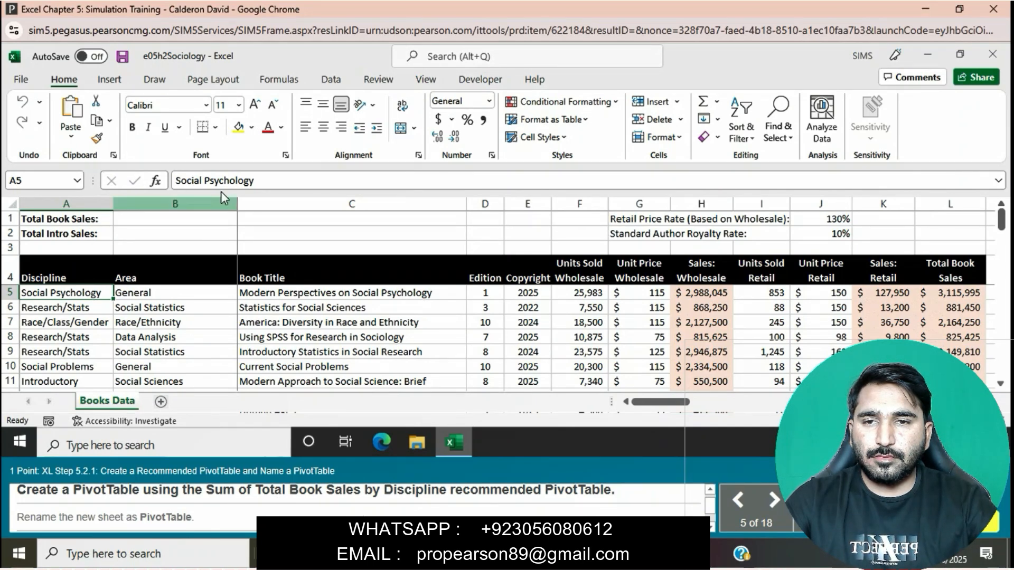
# Create a PivotTable from the book data using the Sum of Total Book Sales by Discipline recommended PivotTable.
pyautogui.click(118, 78)
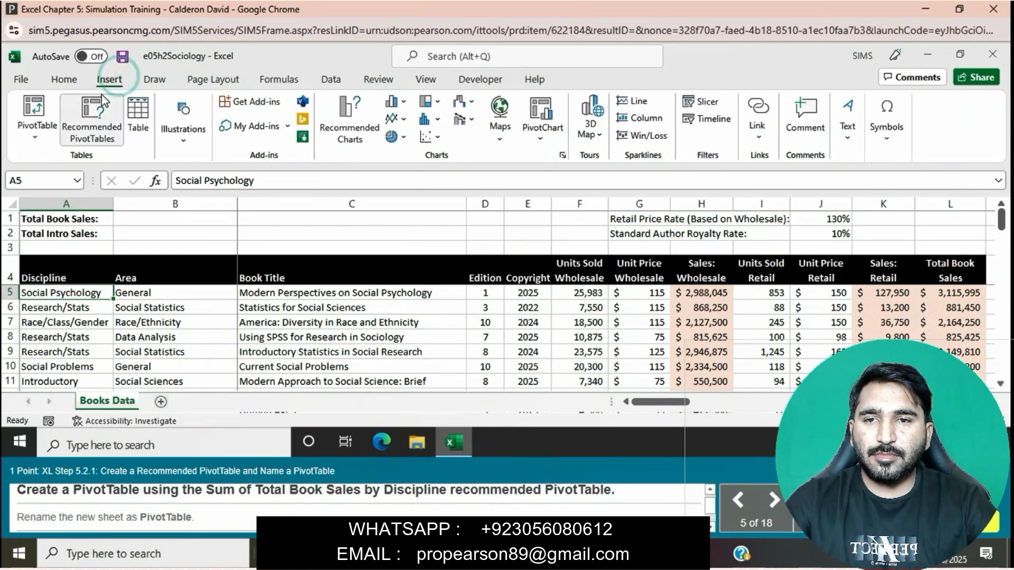
pyautogui.click(102, 98)
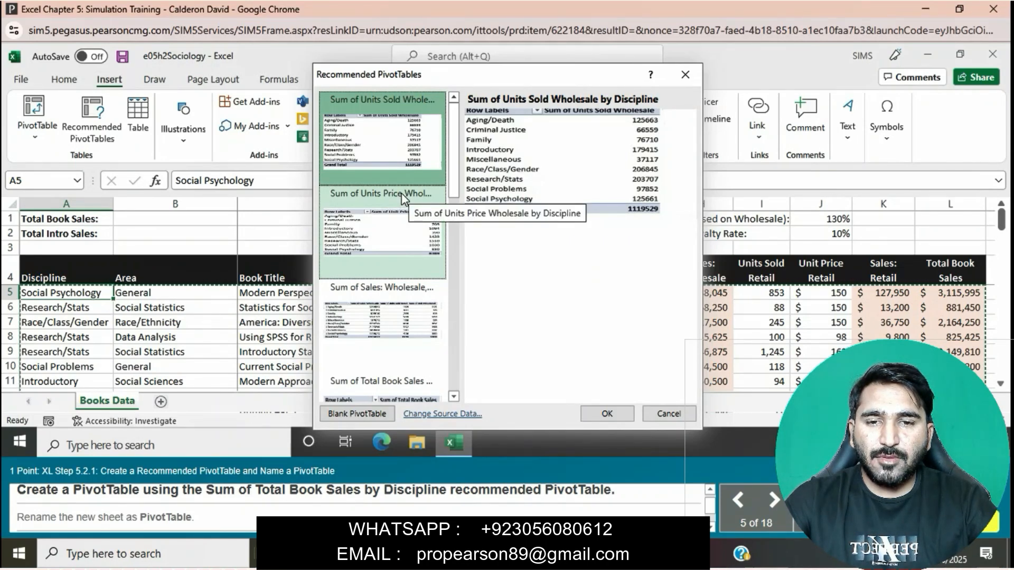
pyautogui.click(380, 381)
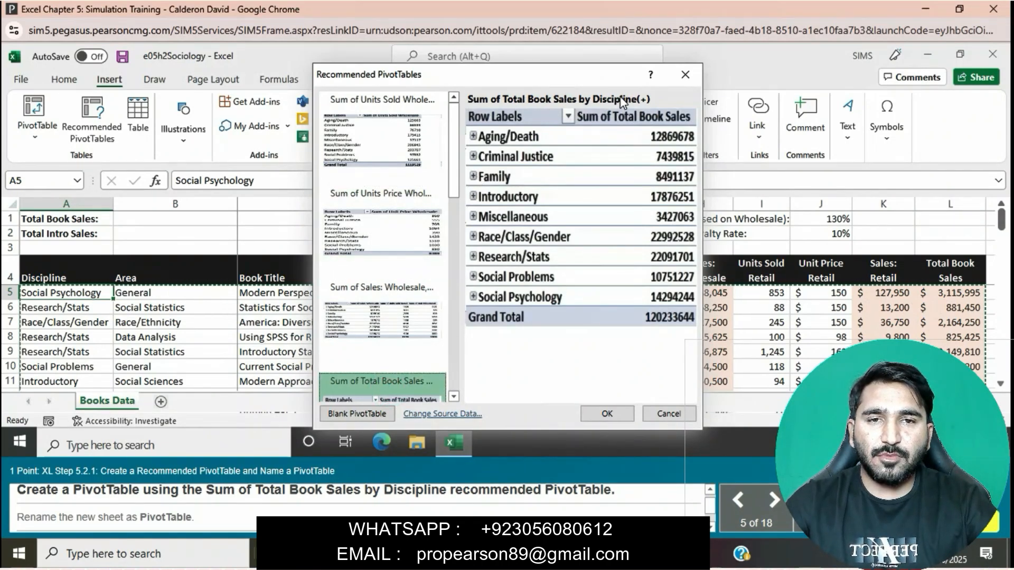
pyautogui.click(616, 416)
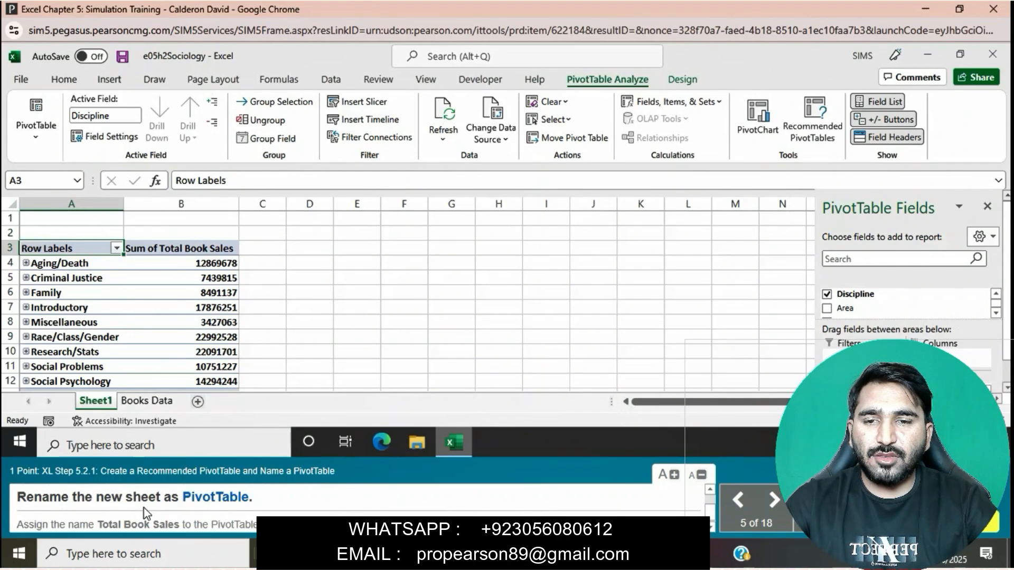
# Rename the new PivotTable sheet as PivotTable.
pyautogui.rightClick(103, 402)
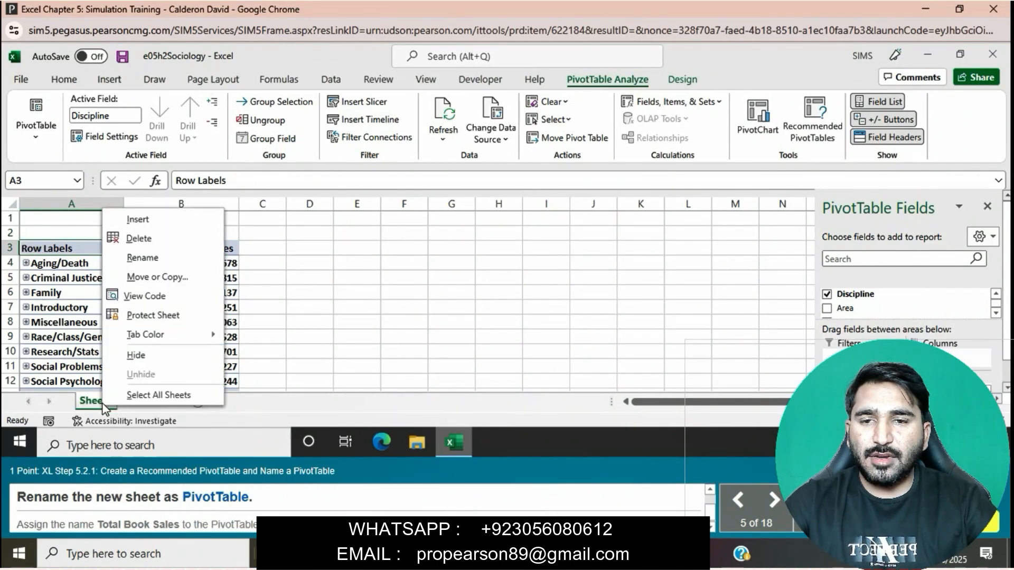
pyautogui.click(147, 260)
pyautogui.press('BackSpace')
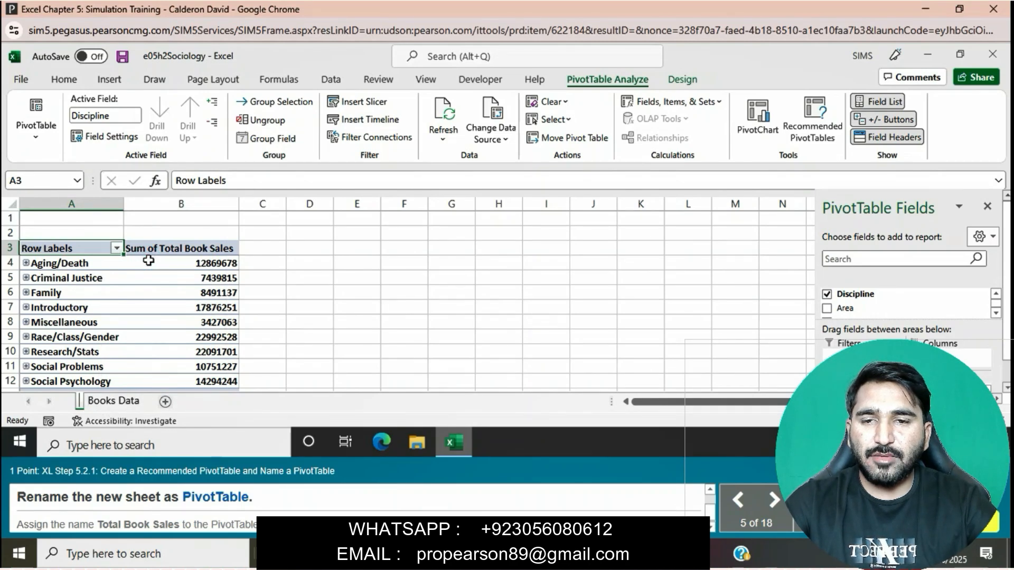
pyautogui.write('Piv')
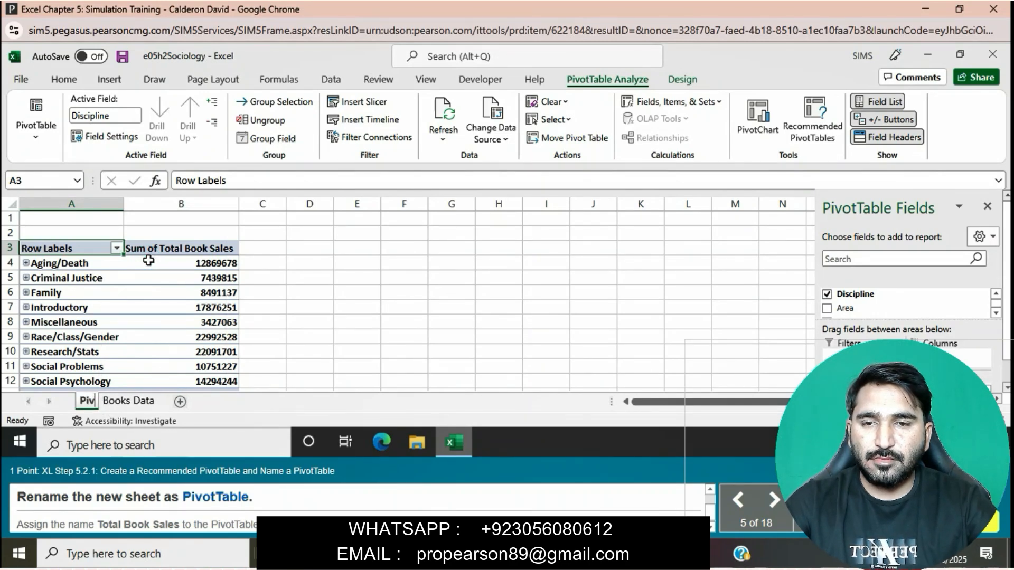
pyautogui.write('otTa')
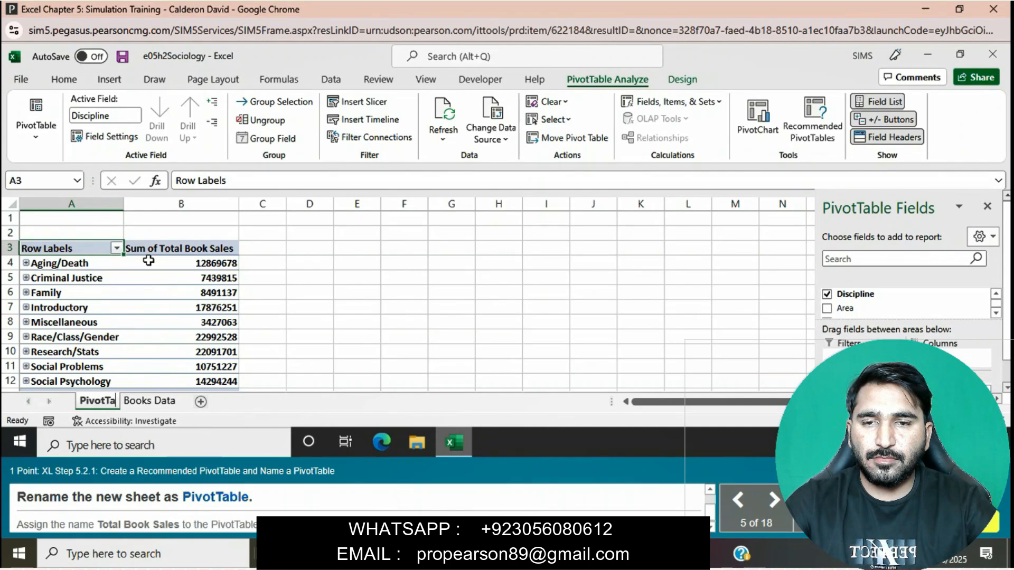
pyautogui.write('ble')
pyautogui.click(364, 334)
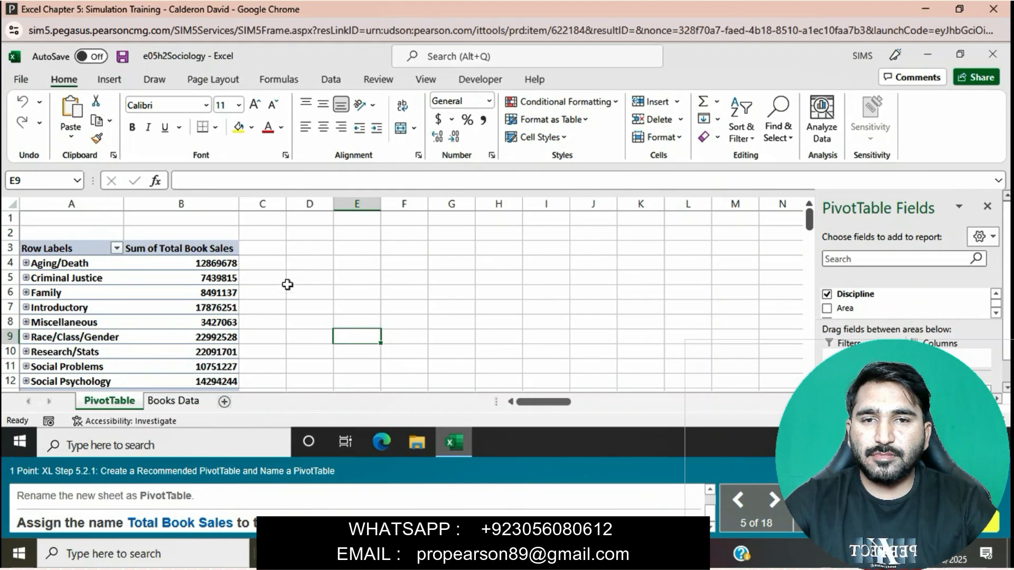
# Assign the name Total Book Sales to the PivotTable.
pyautogui.click(197, 306)
pyautogui.click(631, 72)
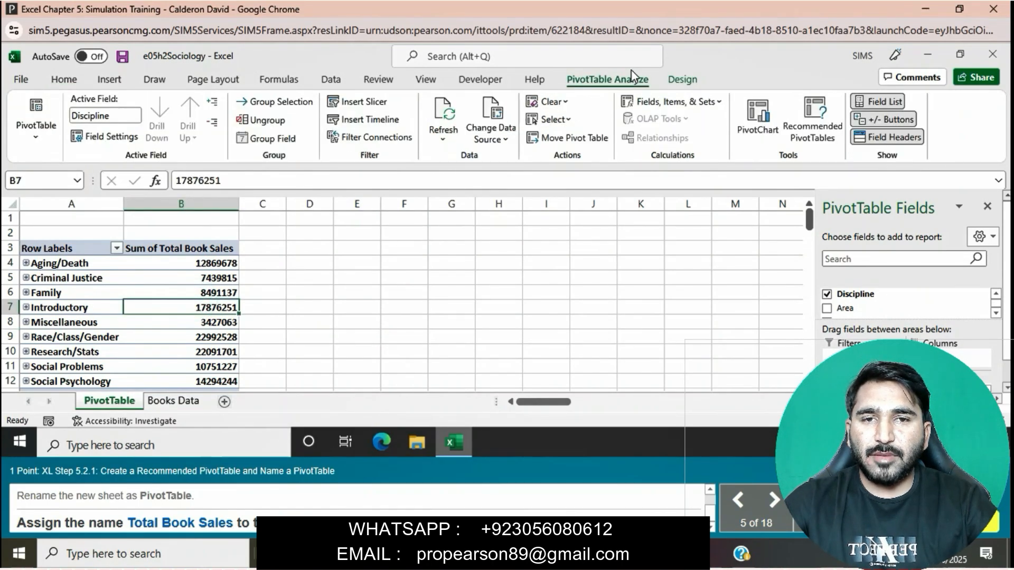
pyautogui.click(32, 139)
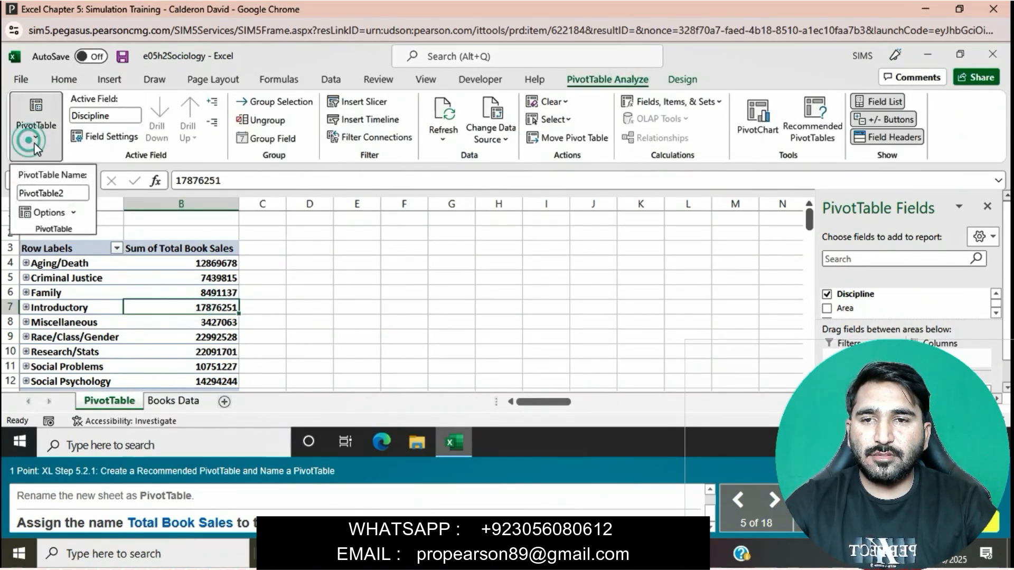
pyautogui.click(67, 194)
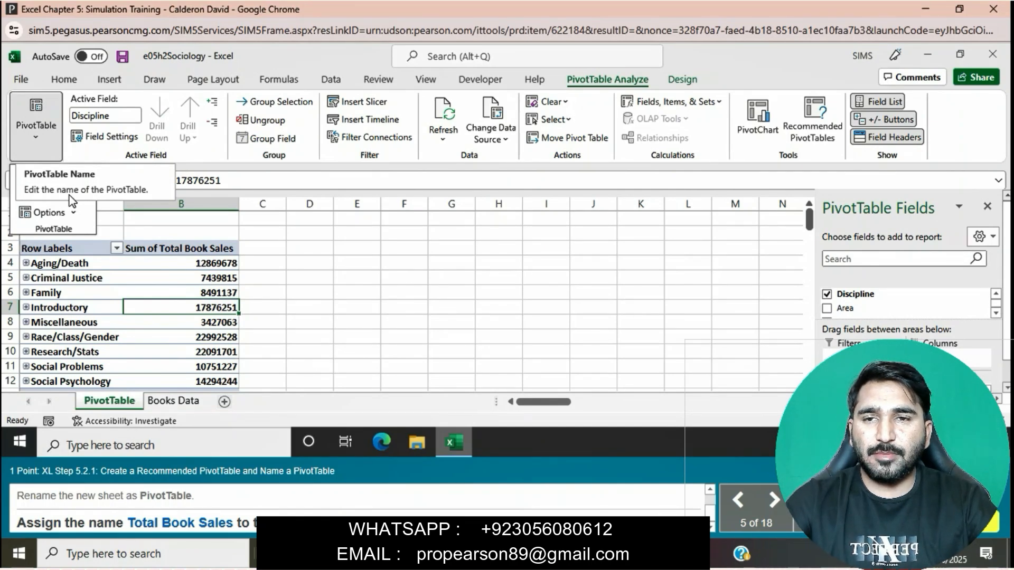
pyautogui.press('Return')
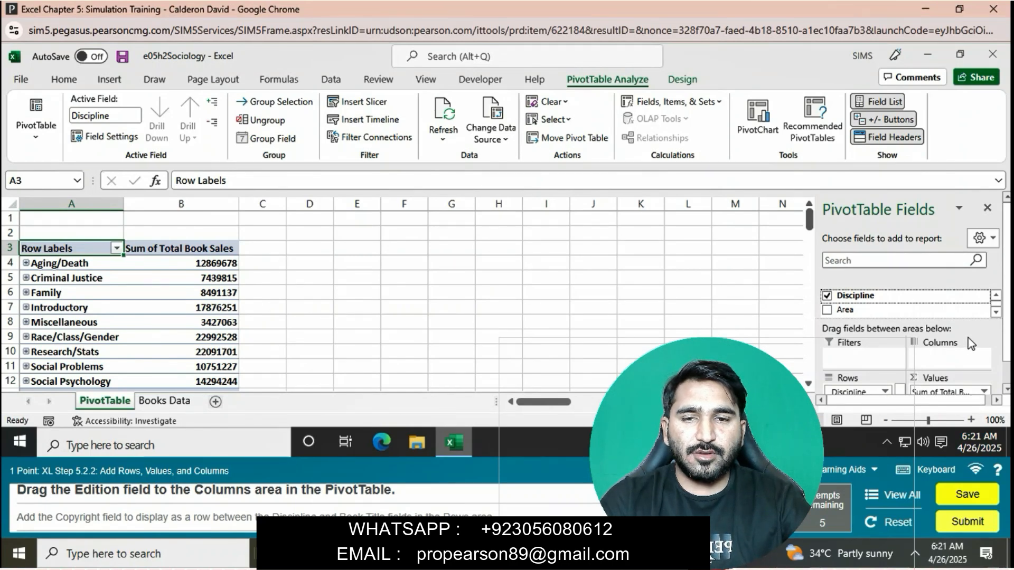
# Add the Edition field to the Columns area of the PivotTable.
pyautogui.scroll(-2, 995, 312)
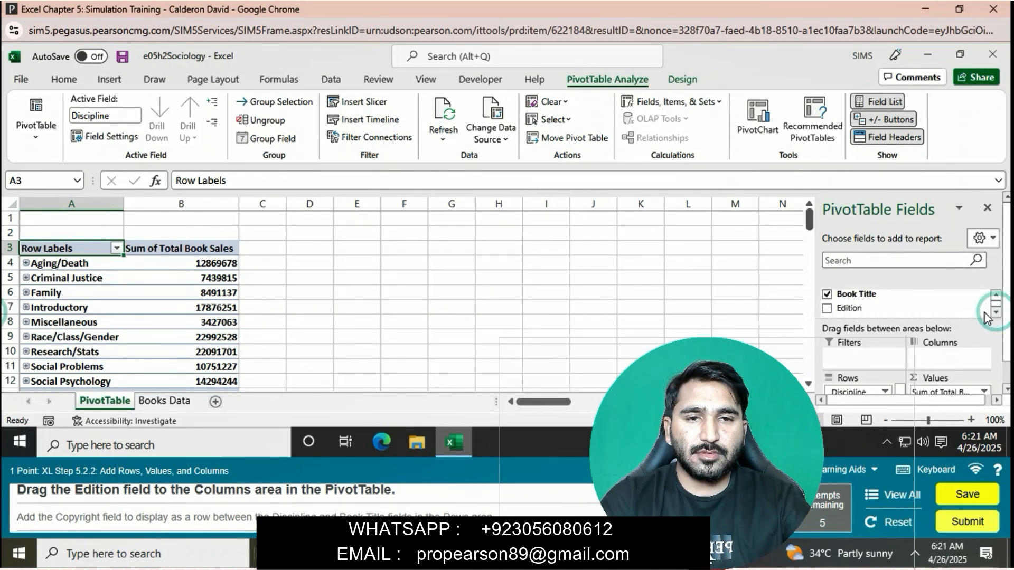
pyautogui.moveTo(851, 313); pyautogui.dragTo(929, 366)
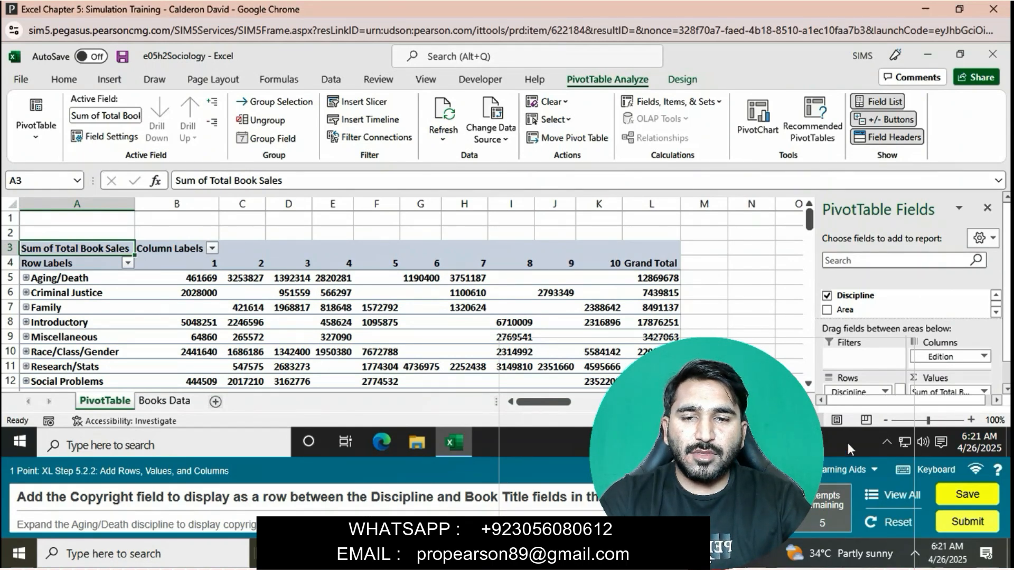
# Add the Copyright field between Discipline and Book Title in the Rows area, and expand the Aging/Death discipline.
pyautogui.click(996, 312)
pyautogui.click(995, 312)
pyautogui.click(995, 312)
pyautogui.click(997, 313)
pyautogui.click(1007, 390)
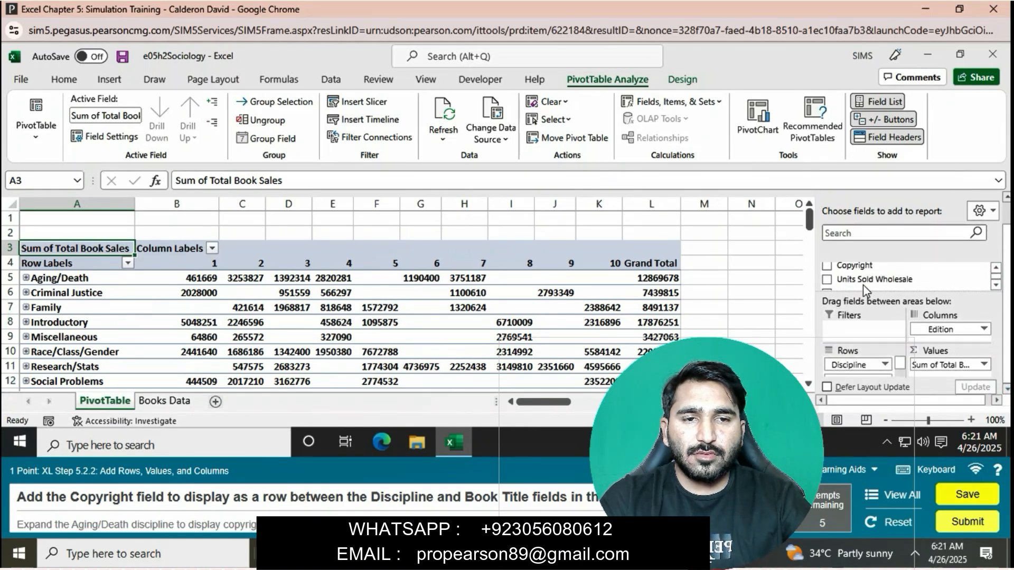
pyautogui.moveTo(856, 272); pyautogui.dragTo(869, 378)
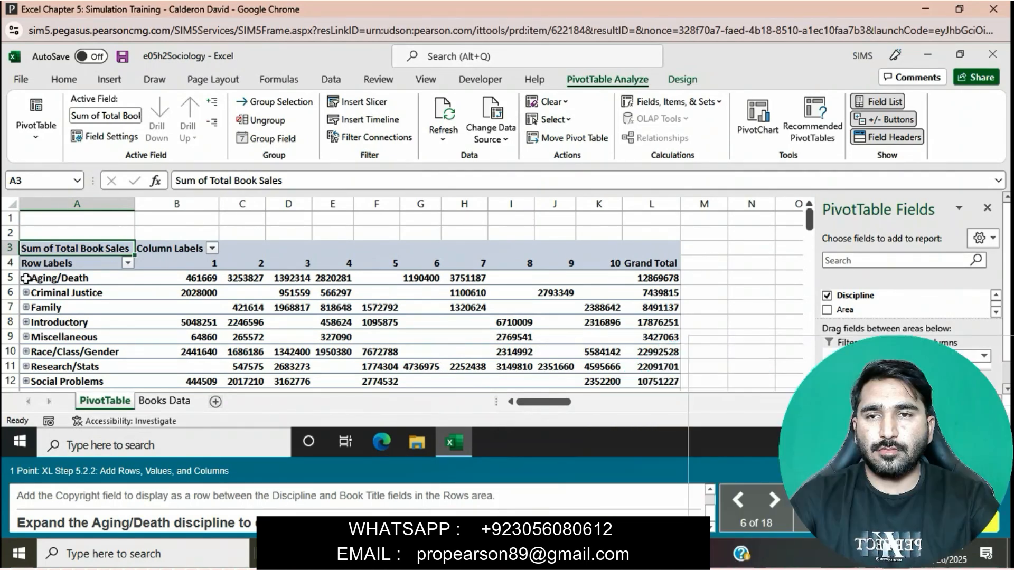
pyautogui.click(25, 278)
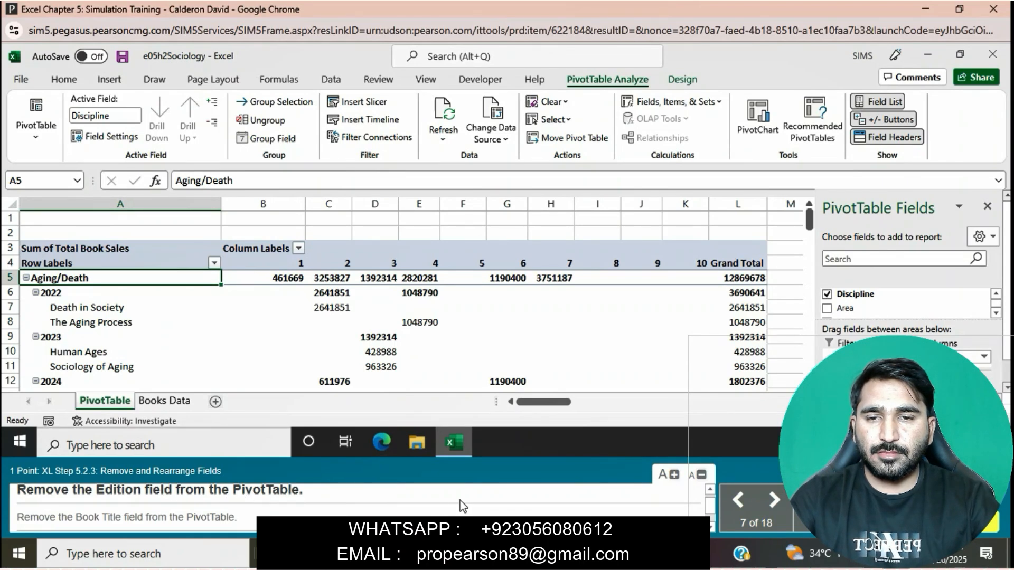
# Remove the Edition field from Columns and the Book Title field from Rows in the PivotTable.
pyautogui.click(983, 356)
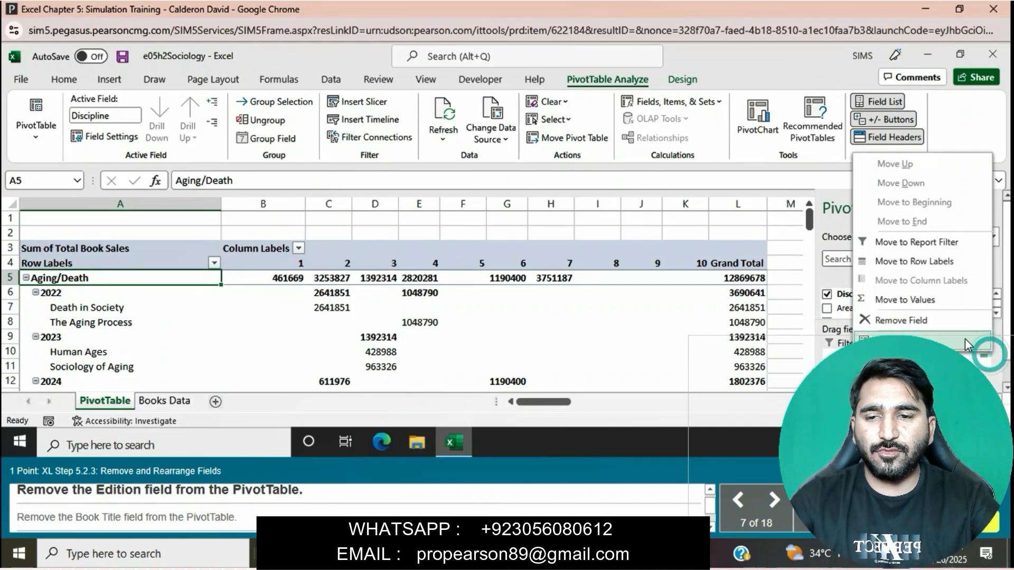
pyautogui.click(937, 320)
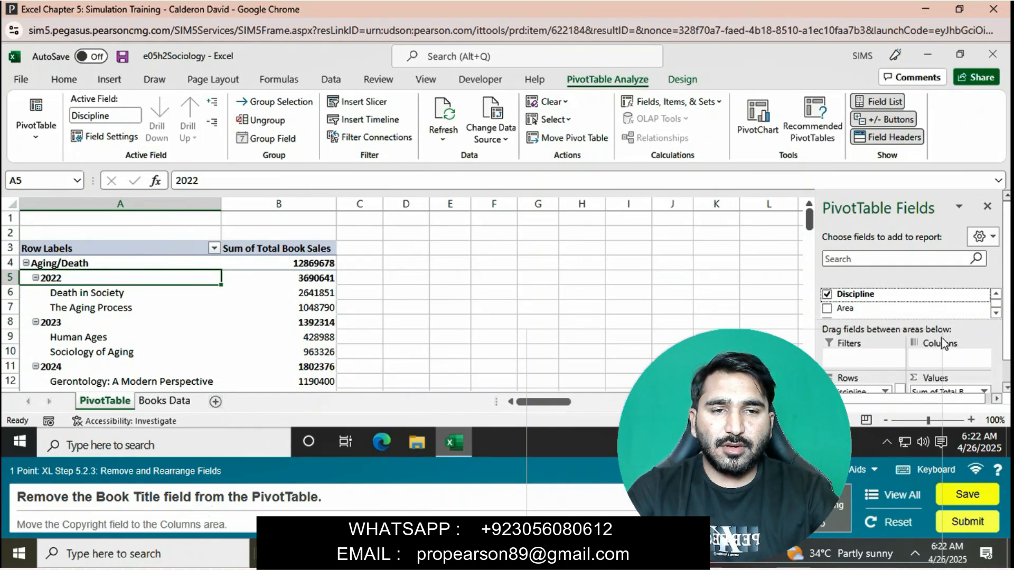
pyautogui.scroll(-1, 916, 373)
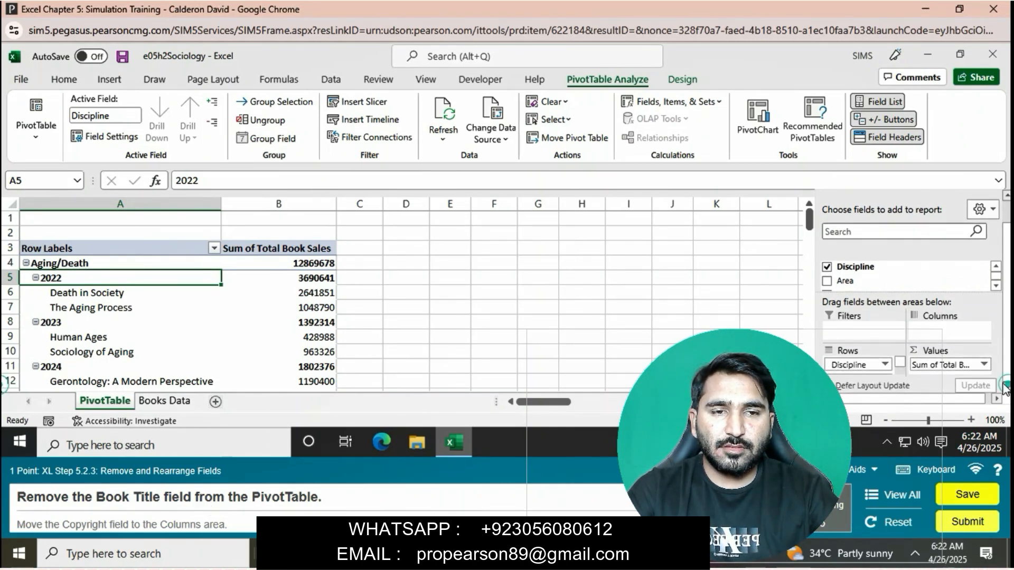
pyautogui.click(902, 370)
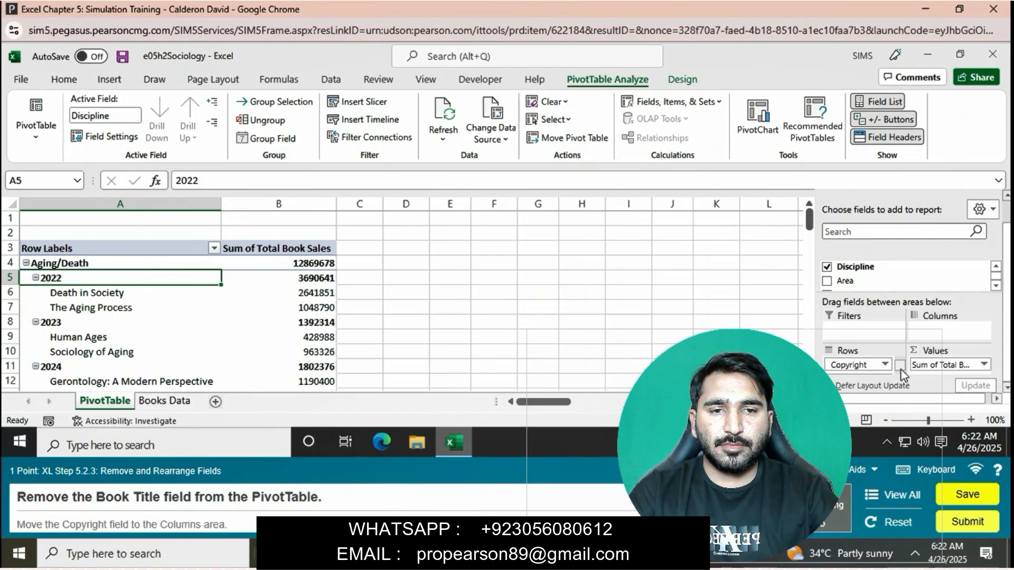
pyautogui.click(900, 371)
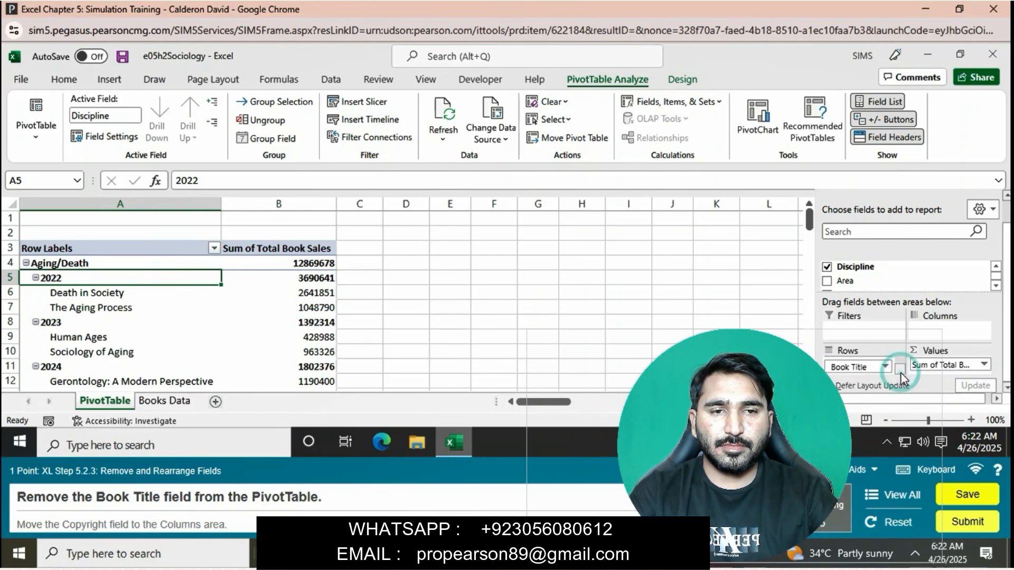
pyautogui.click(879, 369)
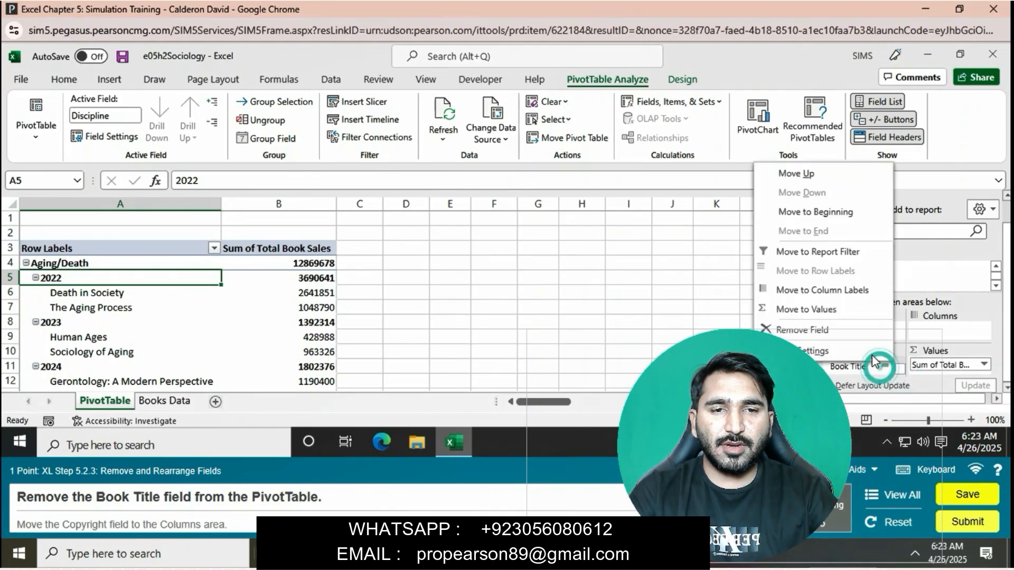
pyautogui.click(837, 330)
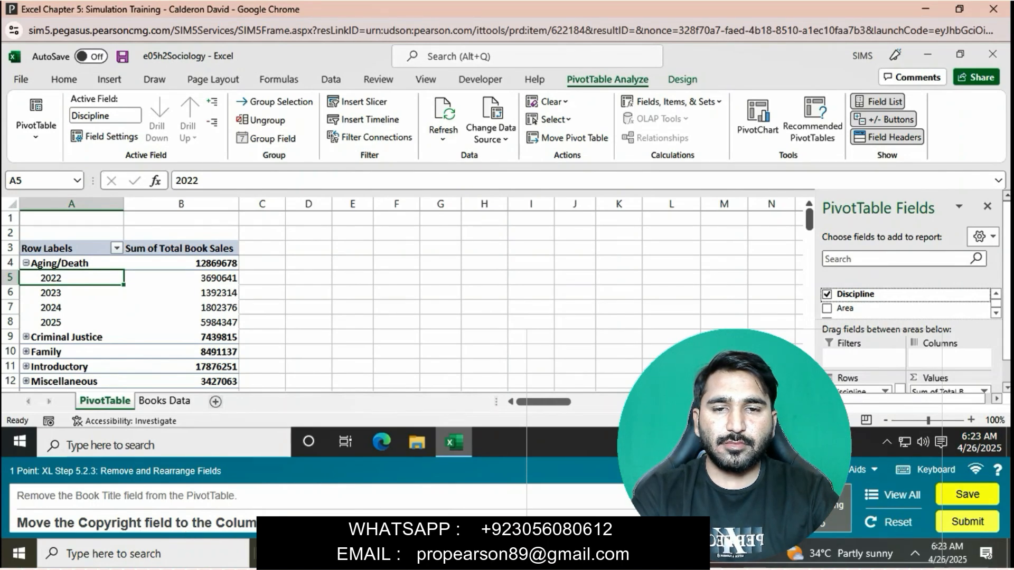
# Move the Copyright field from the Rows area to the Columns area of the PivotTable.
pyautogui.scroll(2, 996, 317)
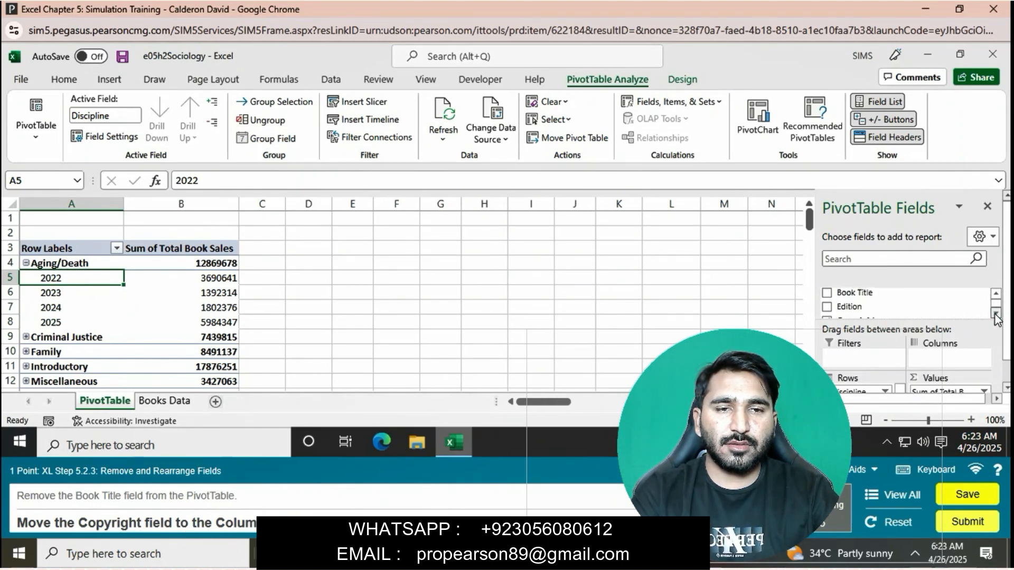
pyautogui.scroll(-1, 996, 317)
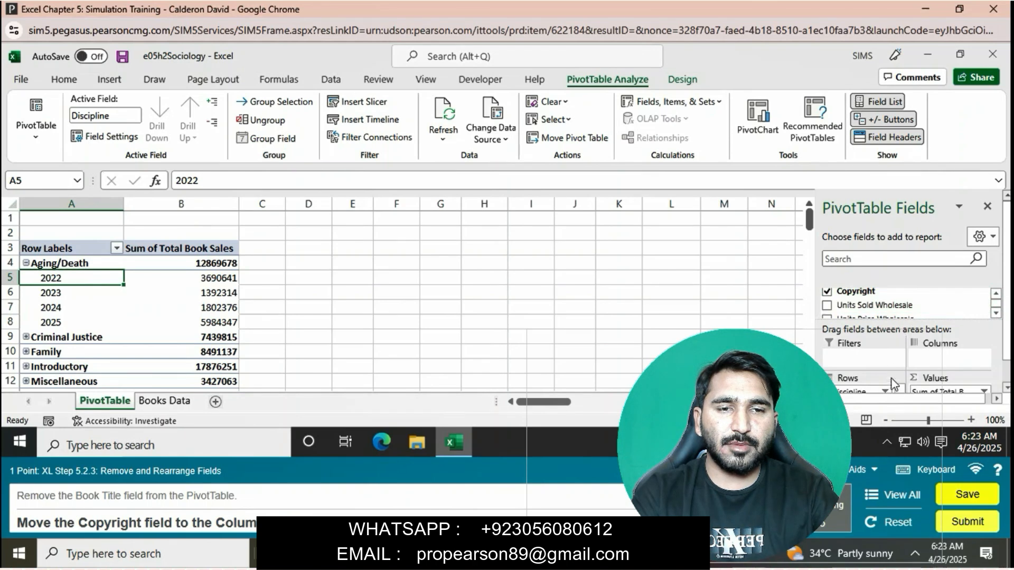
pyautogui.click(1007, 390)
pyautogui.click(1006, 391)
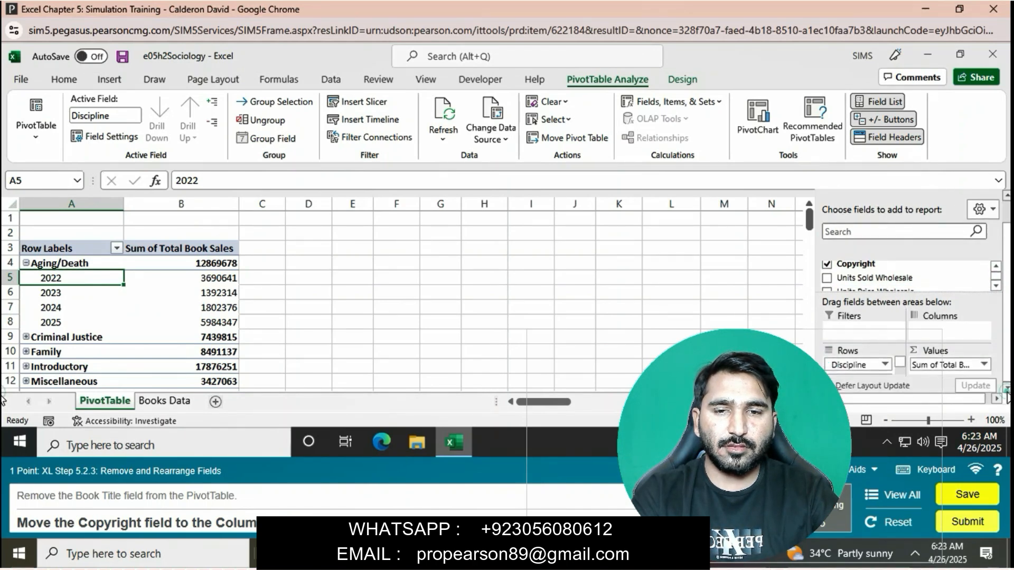
pyautogui.click(903, 371)
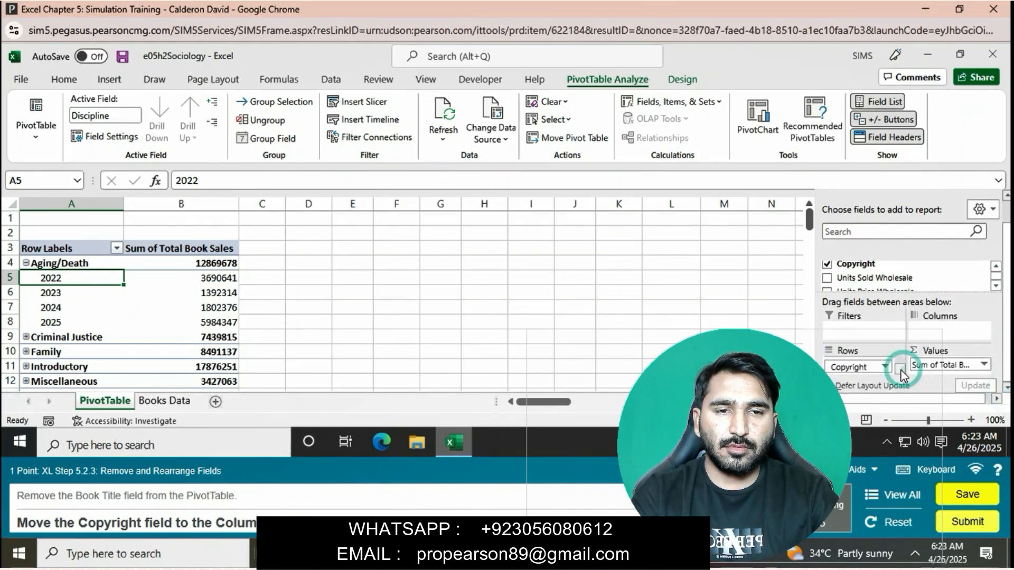
pyautogui.click(867, 365)
pyautogui.moveTo(868, 365); pyautogui.dragTo(946, 334)
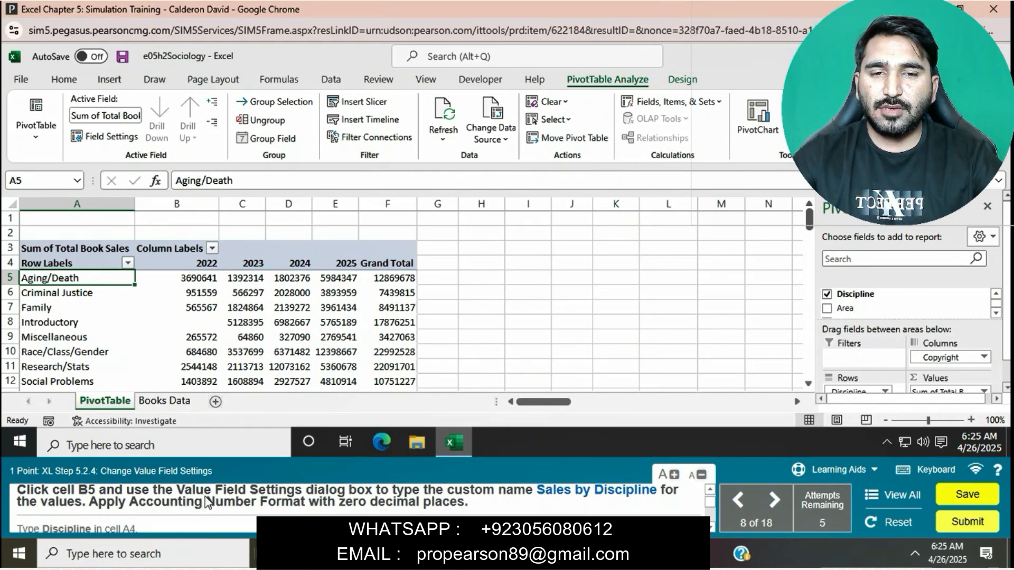
# Open the value field settings for cell B5 and set the custom name to Sales by Discipline.
pyautogui.click(186, 278)
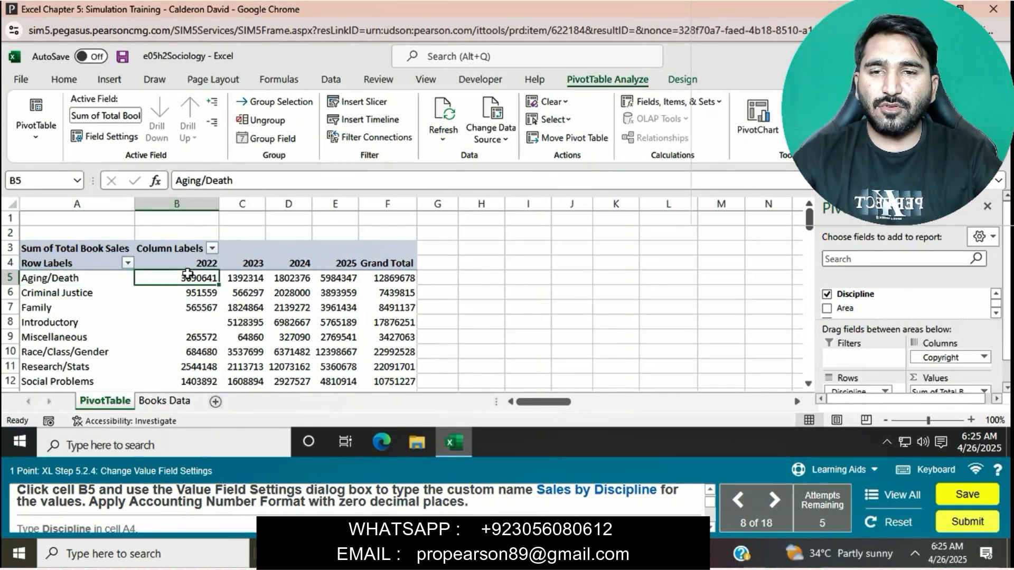
pyautogui.click(109, 138)
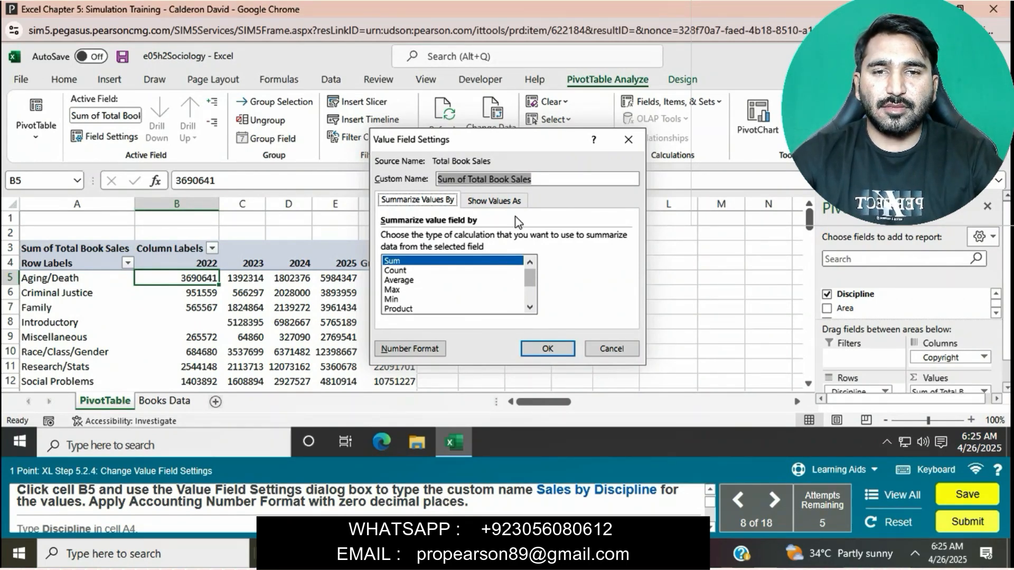
pyautogui.press('BackSpace')
pyautogui.write('Sales by')
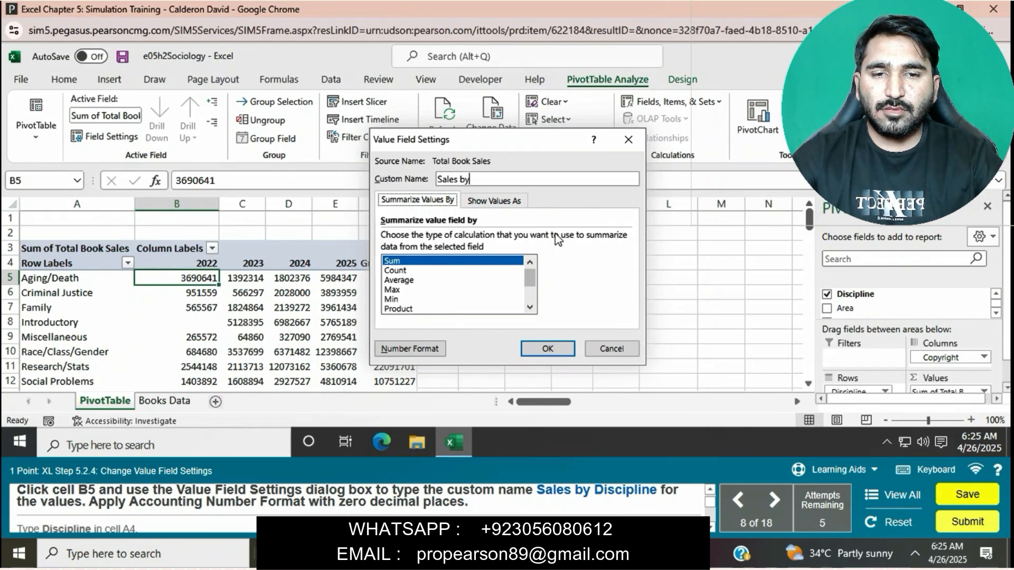
pyautogui.write('D')
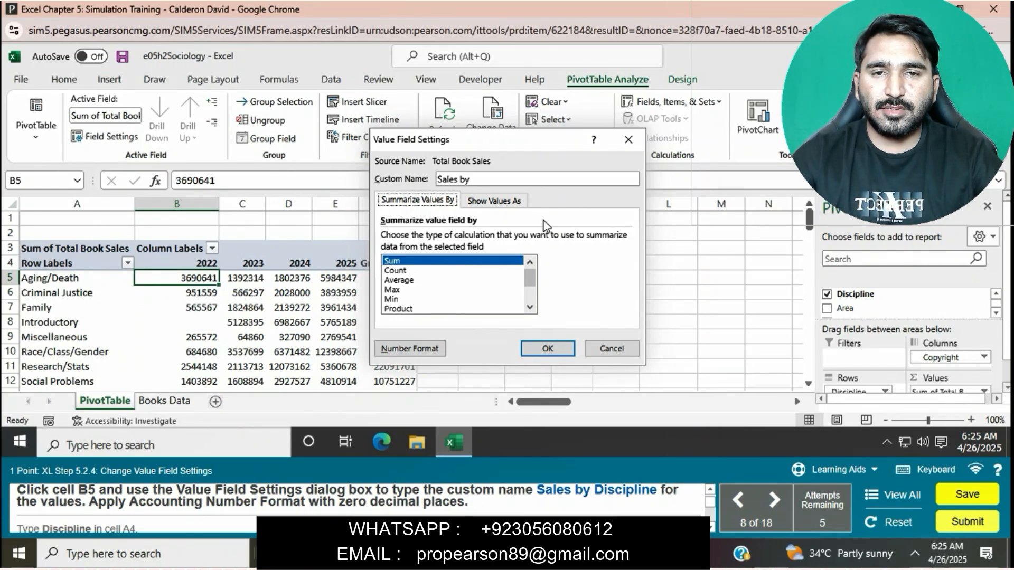
pyautogui.write('iscip')
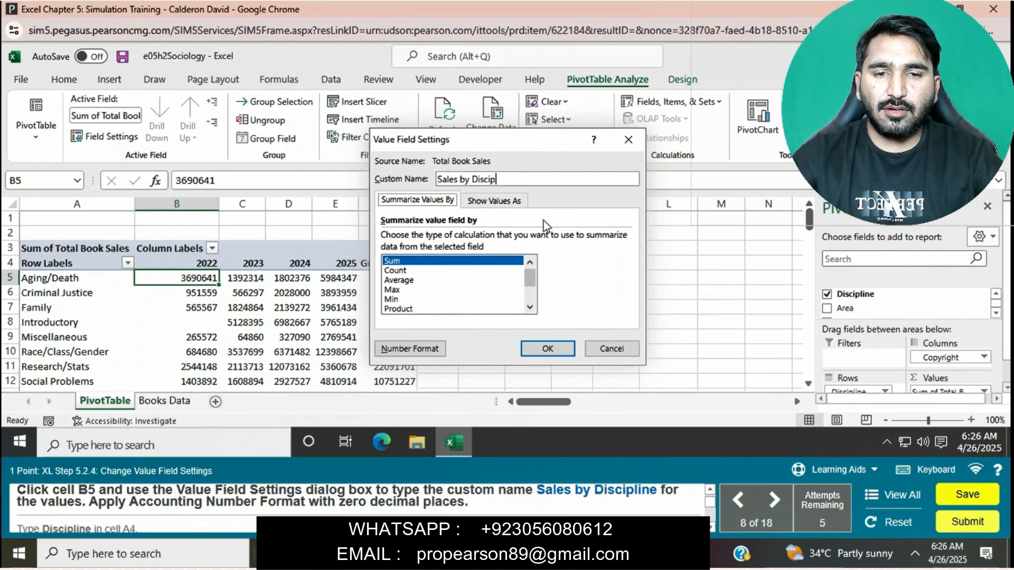
pyautogui.write('line')
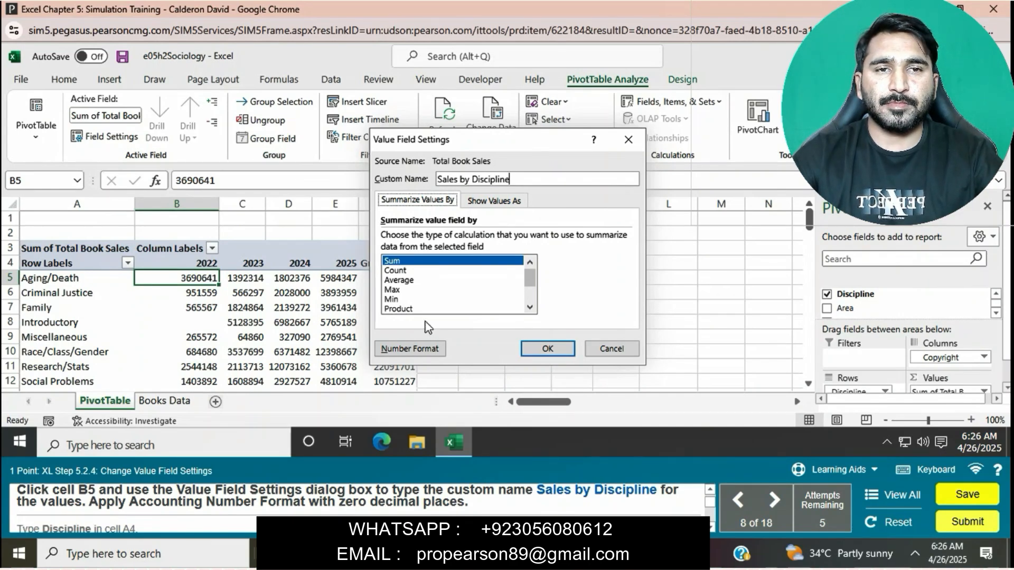
# Apply the Accounting number format with zero decimal places to the PivotTable's value field and accept the field settings.
pyautogui.click(410, 348)
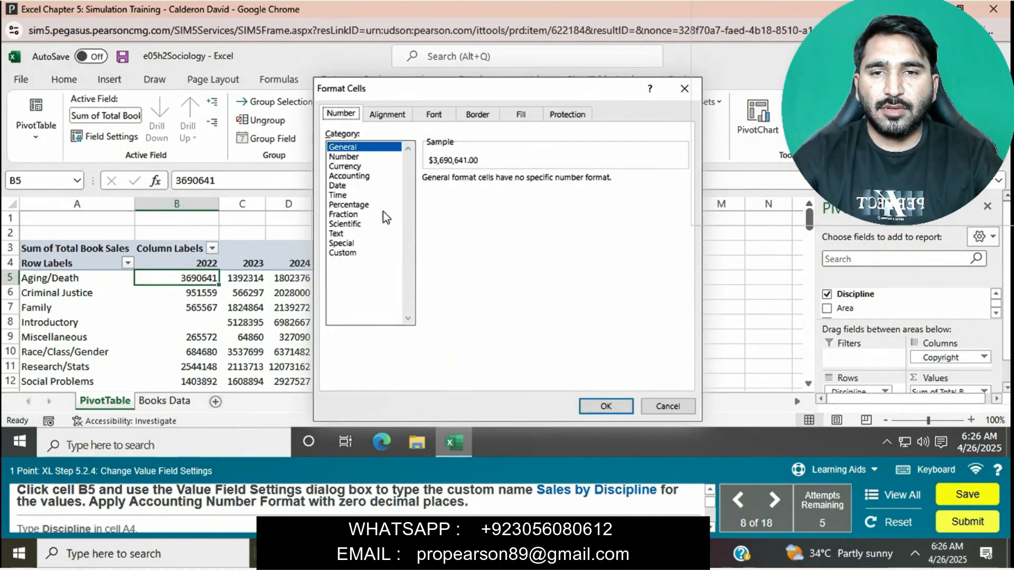
pyautogui.click(352, 175)
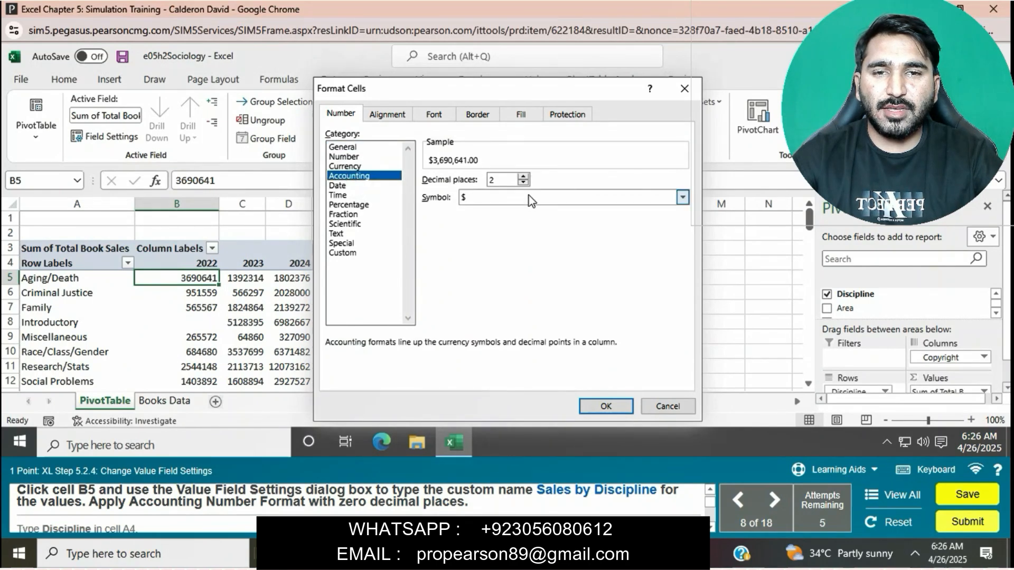
pyautogui.click(522, 182)
pyautogui.click(522, 183)
pyautogui.click(605, 406)
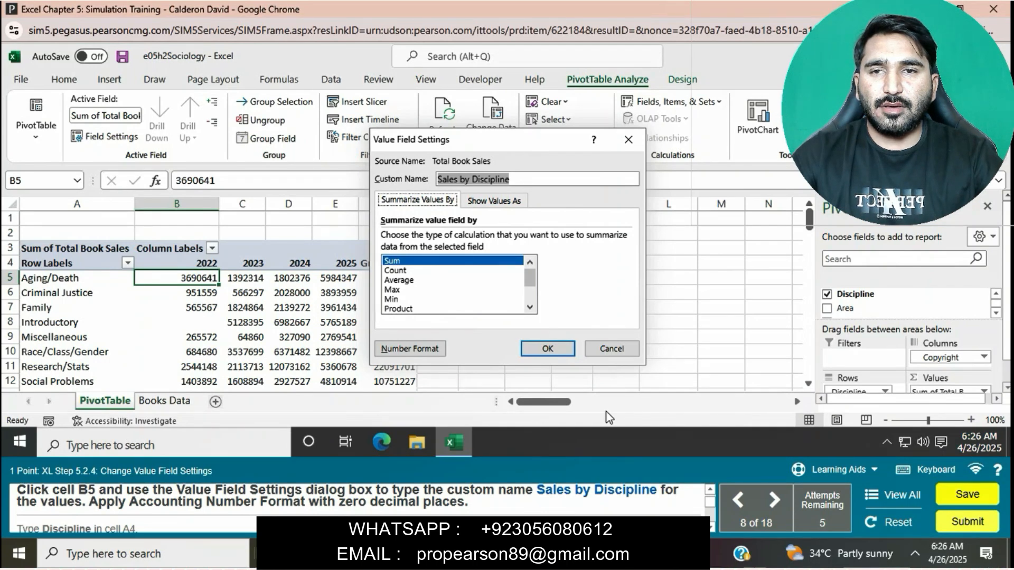
pyautogui.click(416, 348)
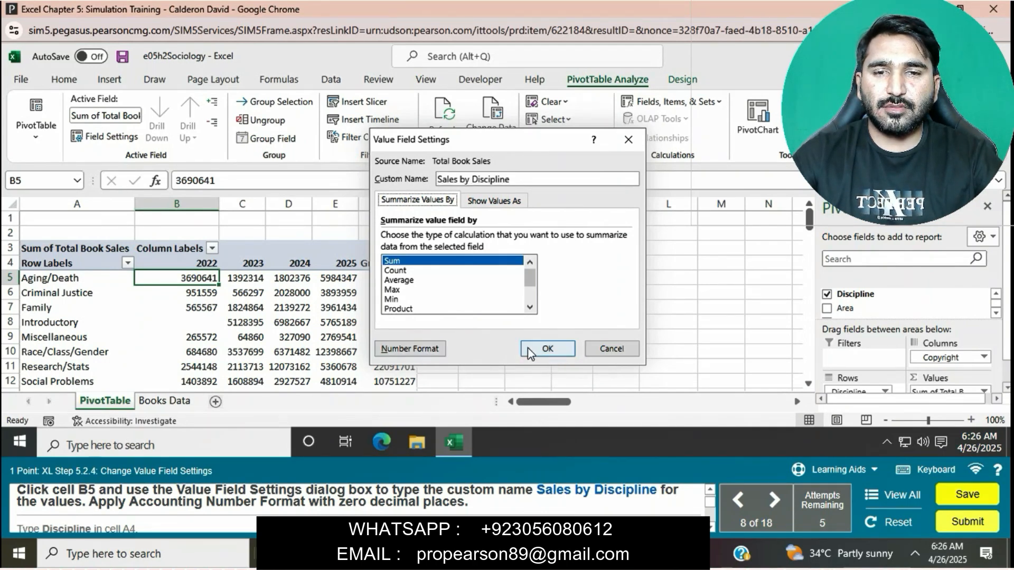
pyautogui.click(528, 348)
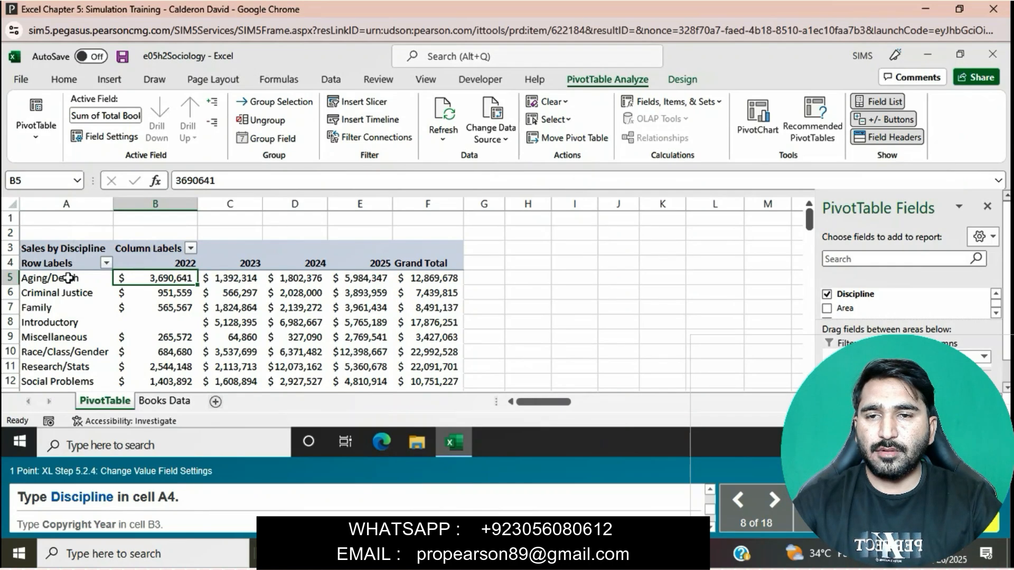
# Replace the row label heading in cell A4 of the PivotTable with Discipline.
pyautogui.click(59, 259)
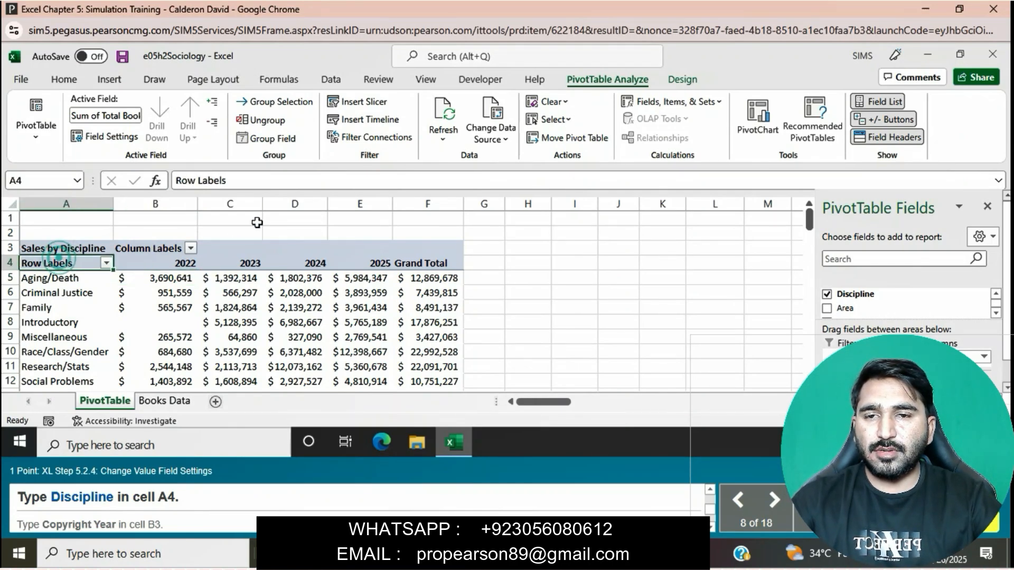
pyautogui.click(290, 180)
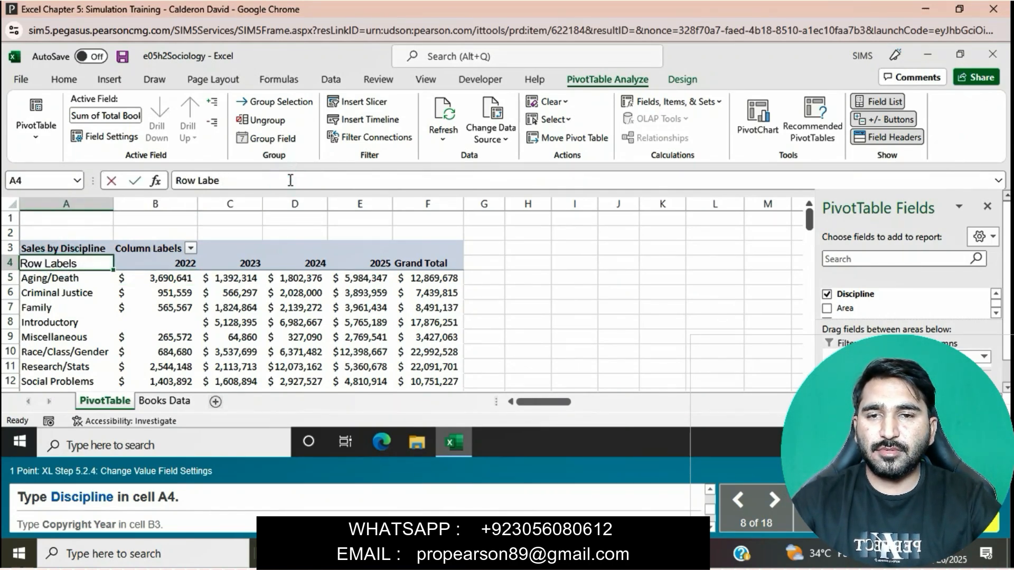
pyautogui.press('BackSpace')
pyautogui.press('BackSpace')
pyautogui.press('BackSpace')
pyautogui.press('BackSpace')
pyautogui.press('BackSpace')
pyautogui.press('BackSpace')
pyautogui.press('BackSpace')
pyautogui.press('BackSpace')
pyautogui.press('BackSpace')
pyautogui.press('BackSpace')
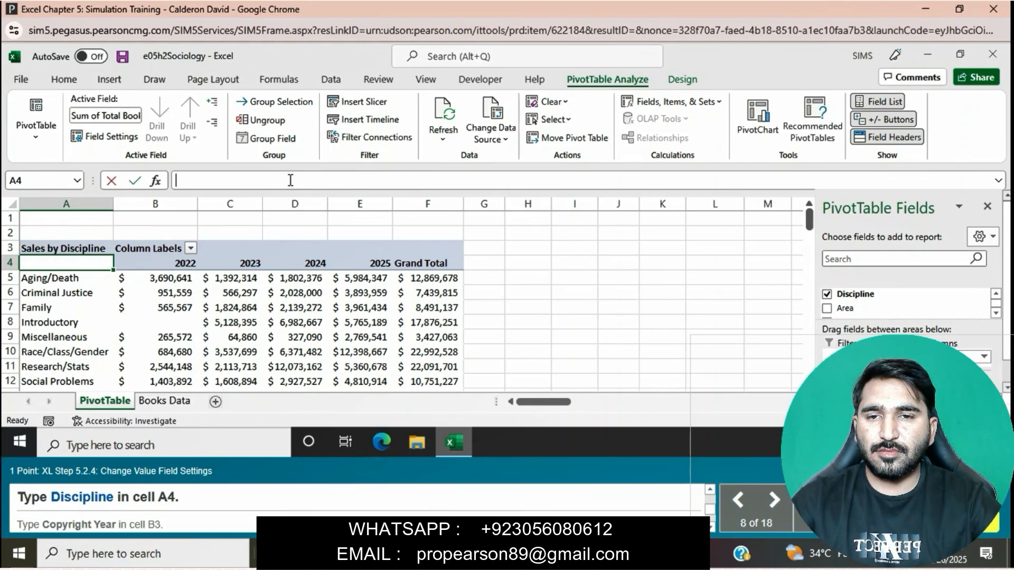
pyautogui.write('Dis')
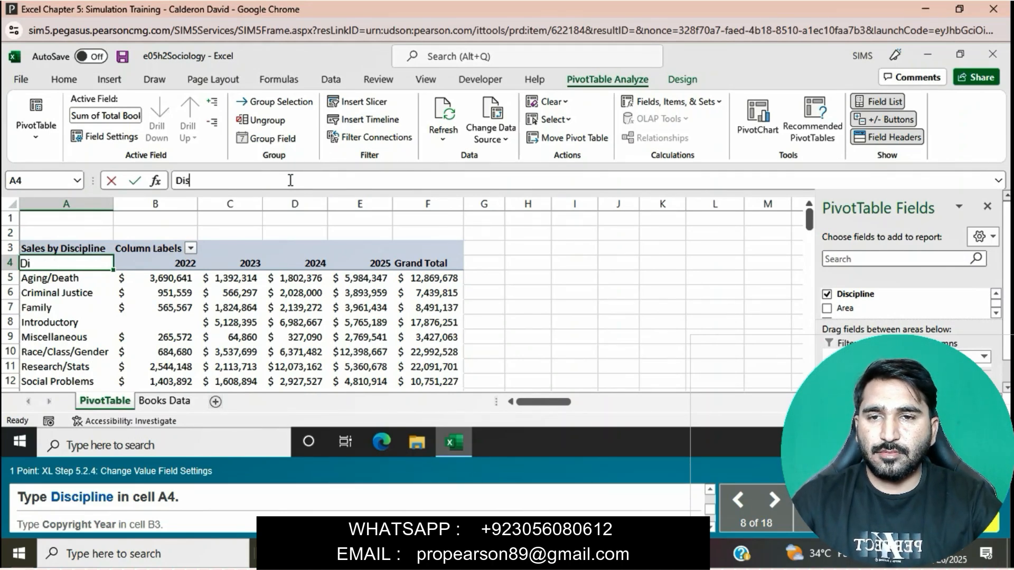
pyautogui.write('cipline')
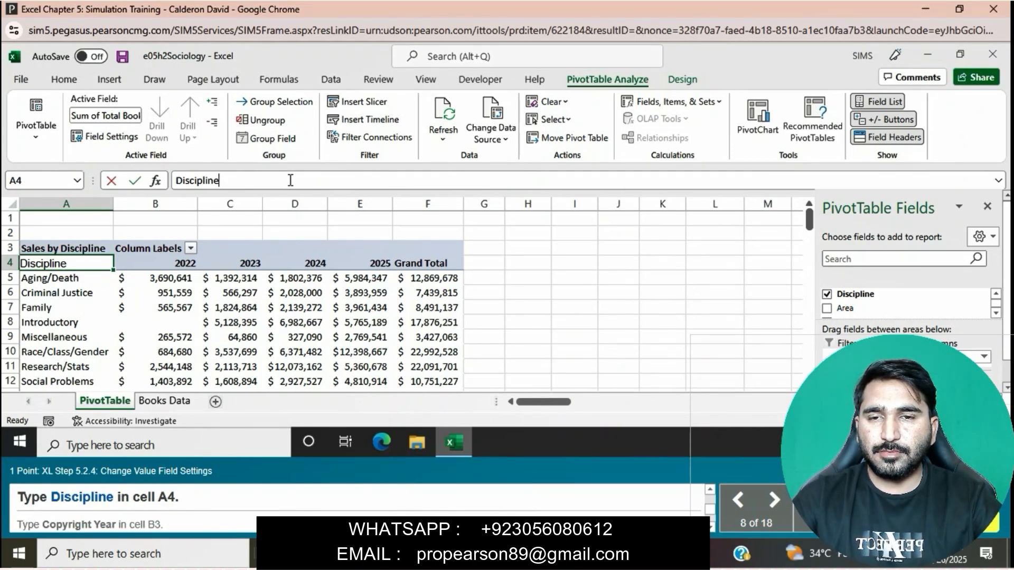
pyautogui.press('Return')
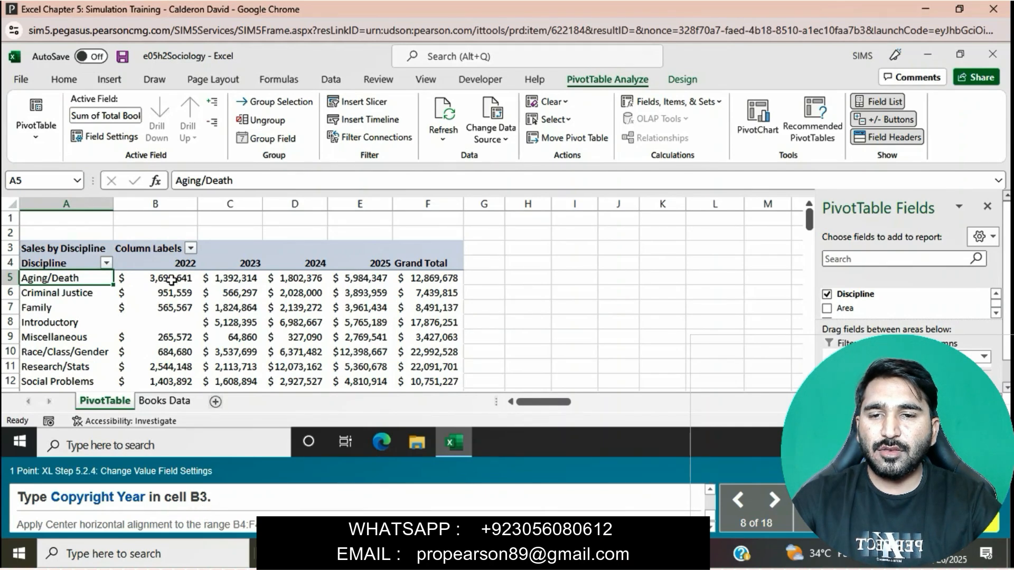
# Replace the column label heading in cell B3 of the PivotTable with Copyright Year.
pyautogui.click(157, 248)
pyautogui.click(263, 178)
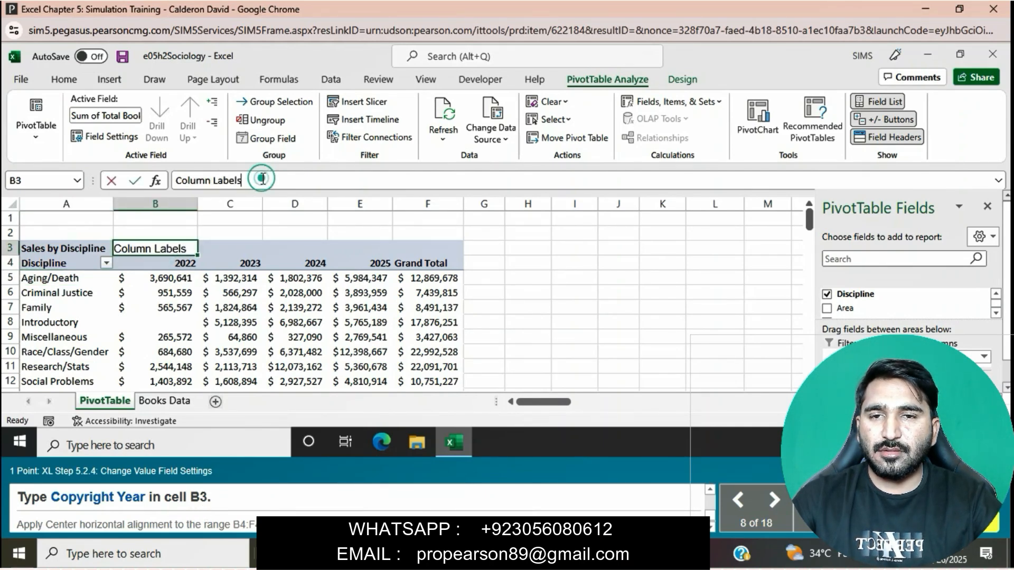
pyautogui.press('BackSpace')
pyautogui.press('BackSpace')
pyautogui.press('BackSpace')
pyautogui.press('BackSpace')
pyautogui.press('BackSpace')
pyautogui.press('BackSpace')
pyautogui.press('BackSpace')
pyautogui.press('BackSpace')
pyautogui.press('BackSpace')
pyautogui.press('BackSpace')
pyautogui.press('BackSpace')
pyautogui.press('BackSpace')
pyautogui.press('BackSpace')
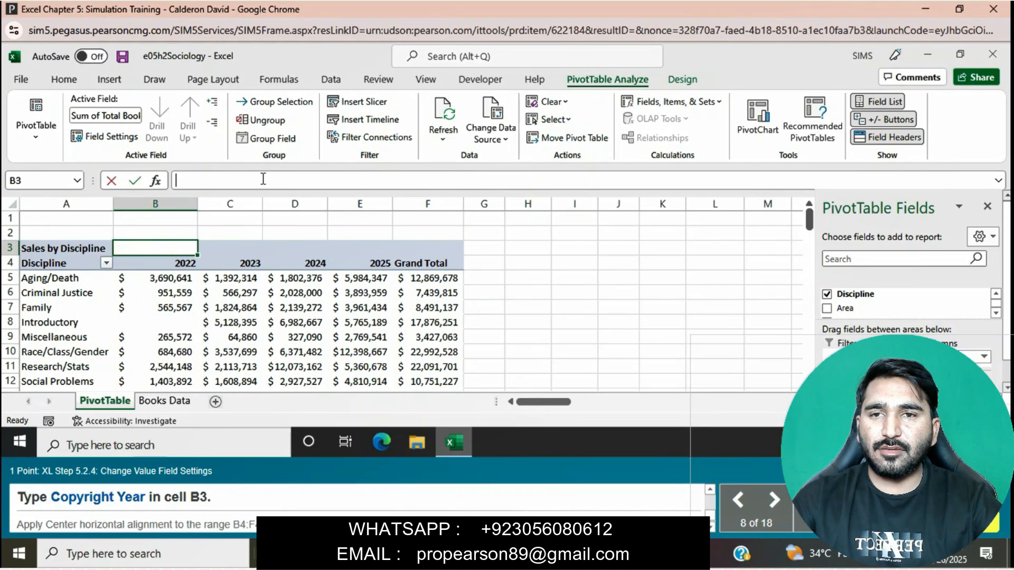
pyautogui.write('Co')
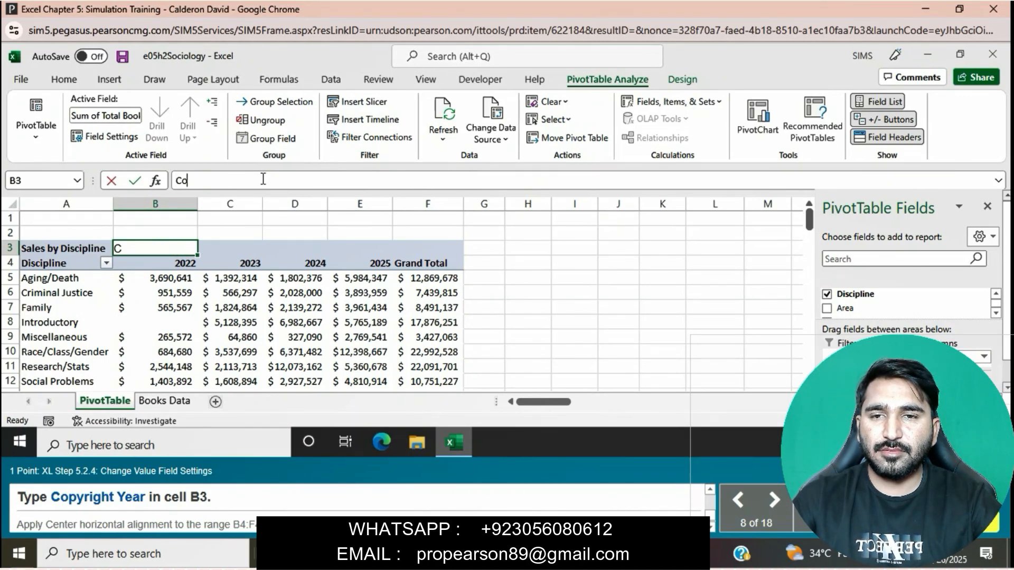
pyautogui.write('pyri')
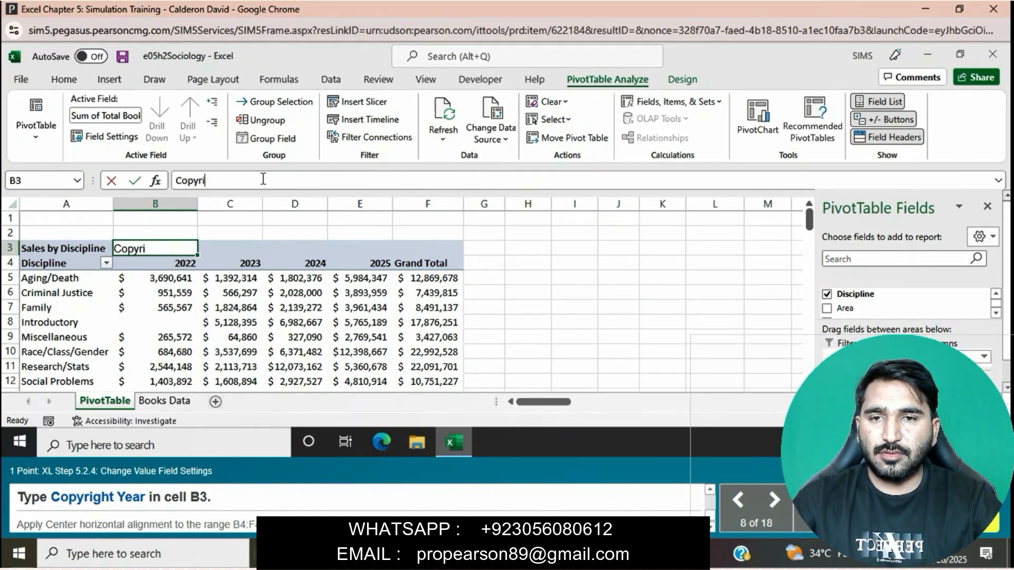
pyautogui.write('ght Year')
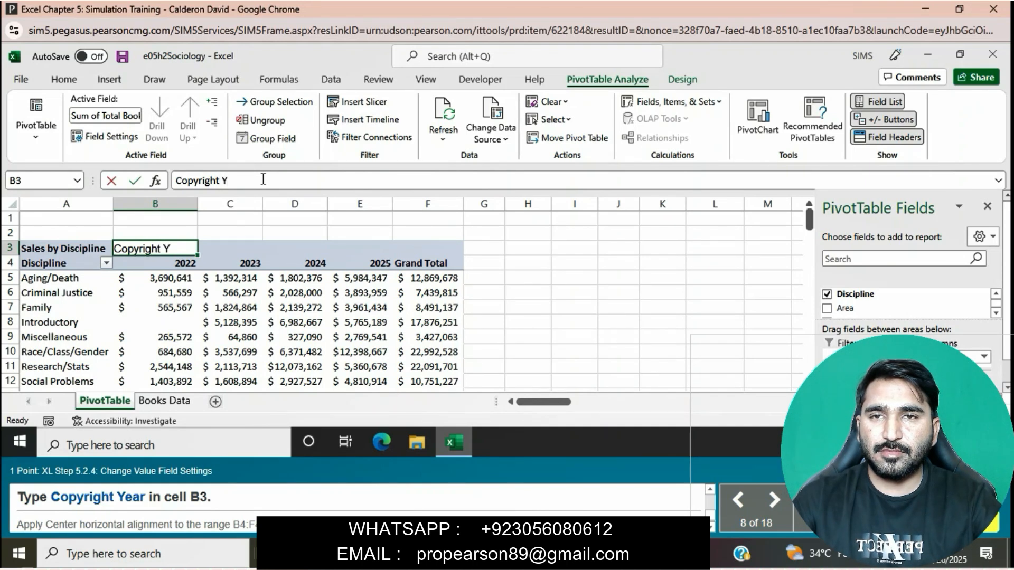
pyautogui.press('Return')
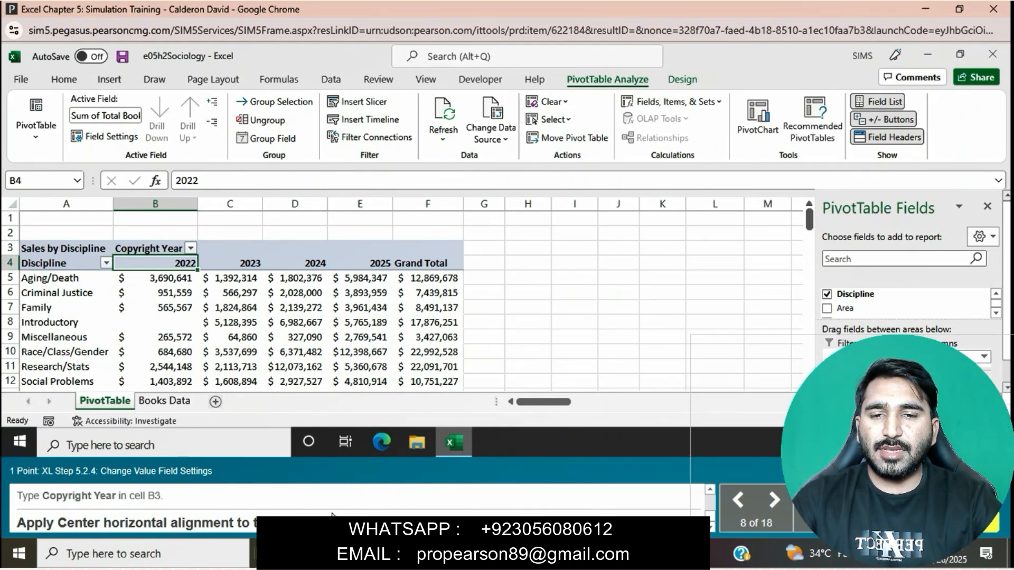
# Center the year and Grand Total headings in the range B4:F4 horizontally.
pyautogui.moveTo(153, 264); pyautogui.dragTo(404, 266)
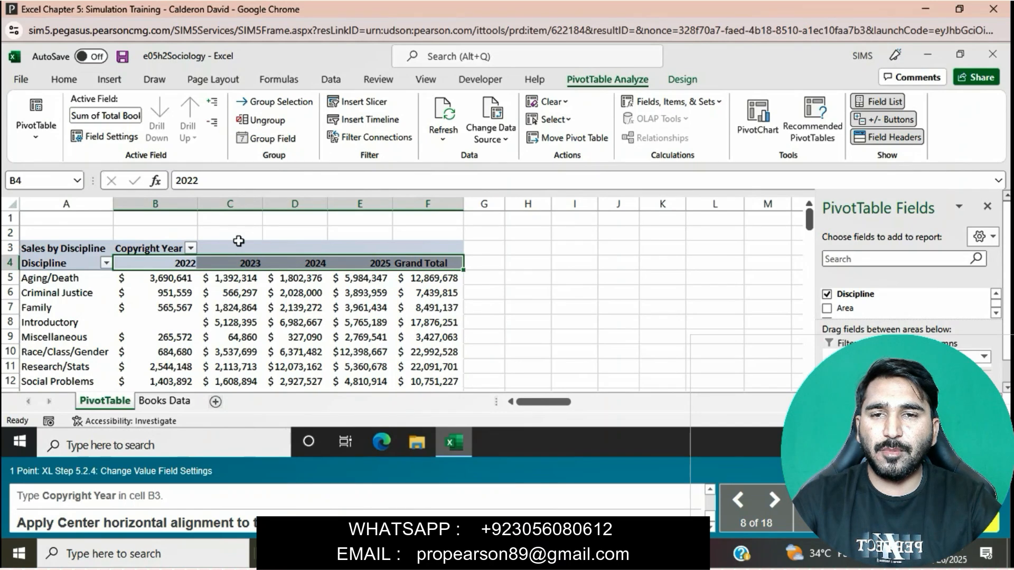
pyautogui.click(64, 79)
pyautogui.click(322, 126)
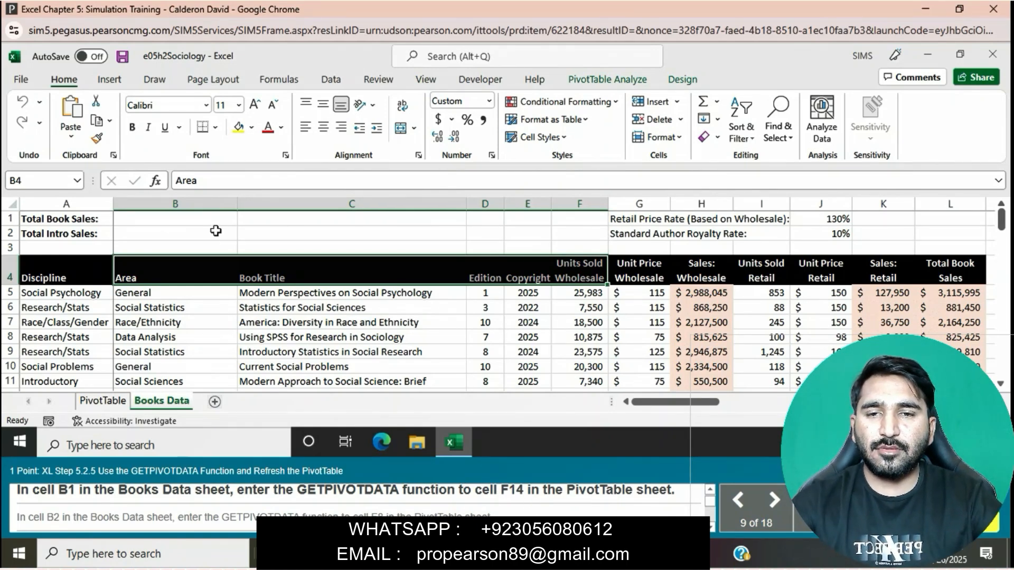
# In cell B1 of the Books Data sheet, enter a formula that references the grand total in cell F14 of the PivotTable sheet.
pyautogui.click(206, 218)
pyautogui.write('=')
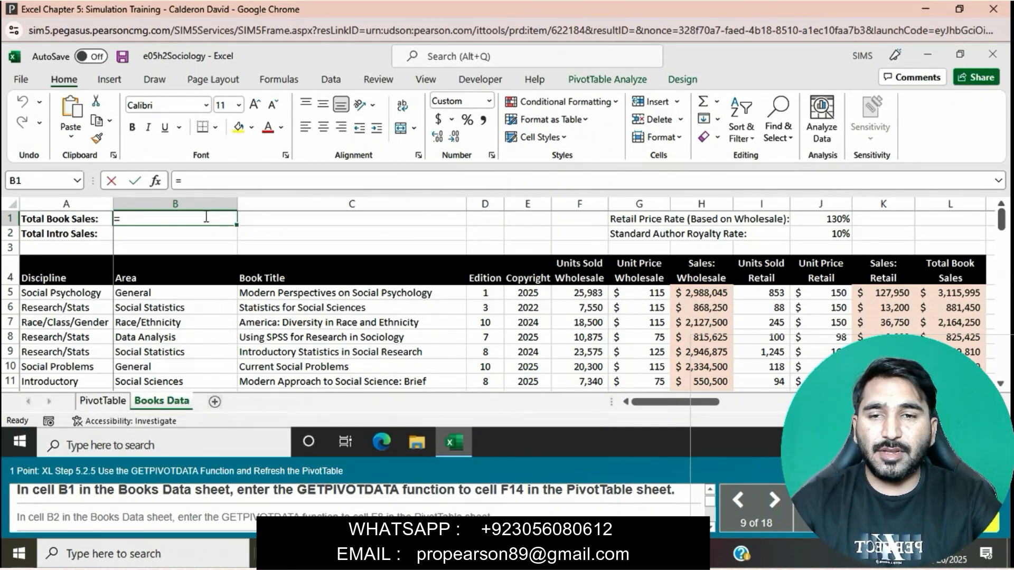
pyautogui.click(120, 403)
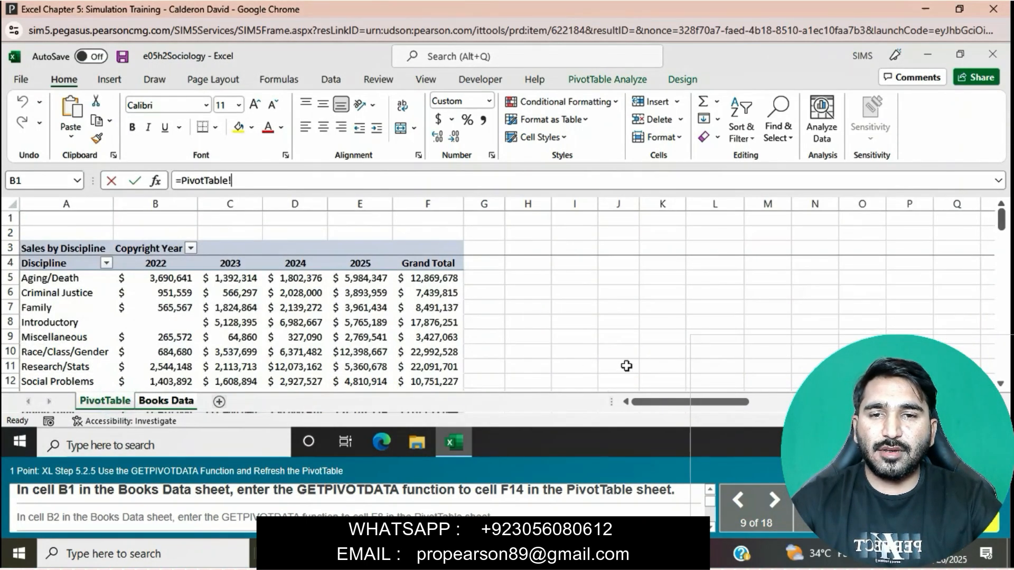
pyautogui.click(1000, 384)
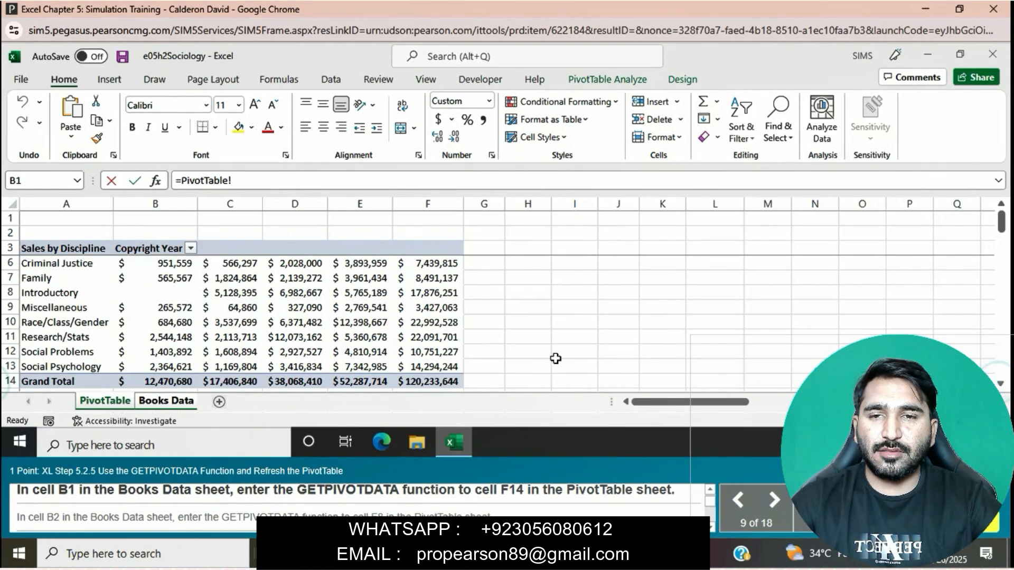
pyautogui.click(443, 382)
pyautogui.press('Return')
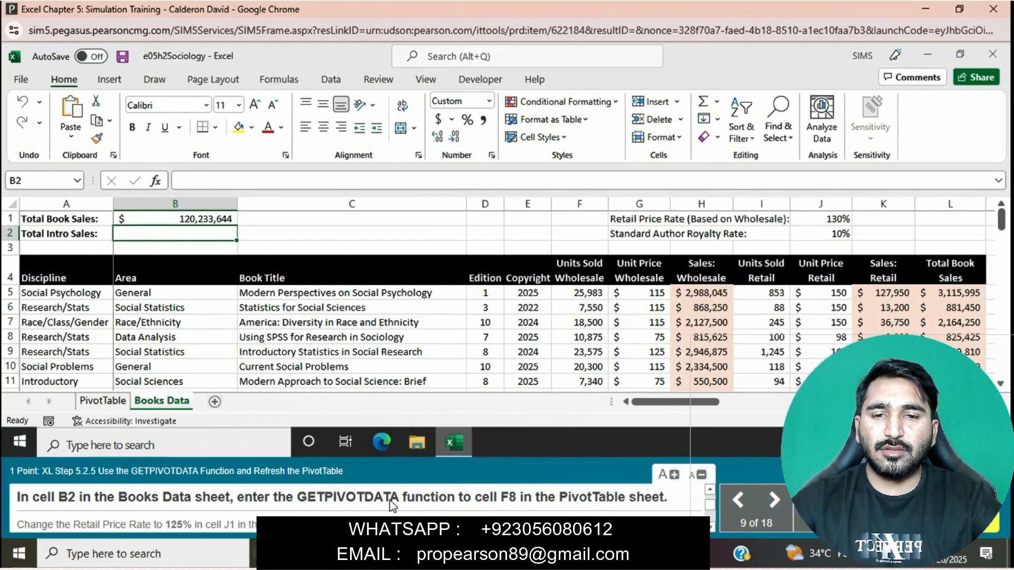
# In cell B2 of the Books Data sheet, enter a formula that references the Introductory total in cell F8 of the PivotTable sheet.
pyautogui.write('=')
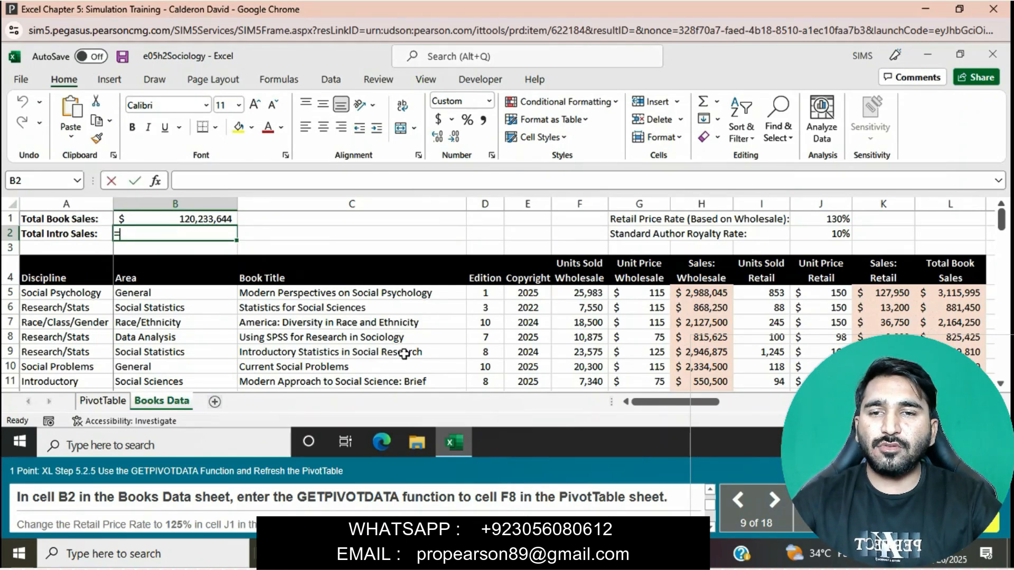
pyautogui.click(105, 401)
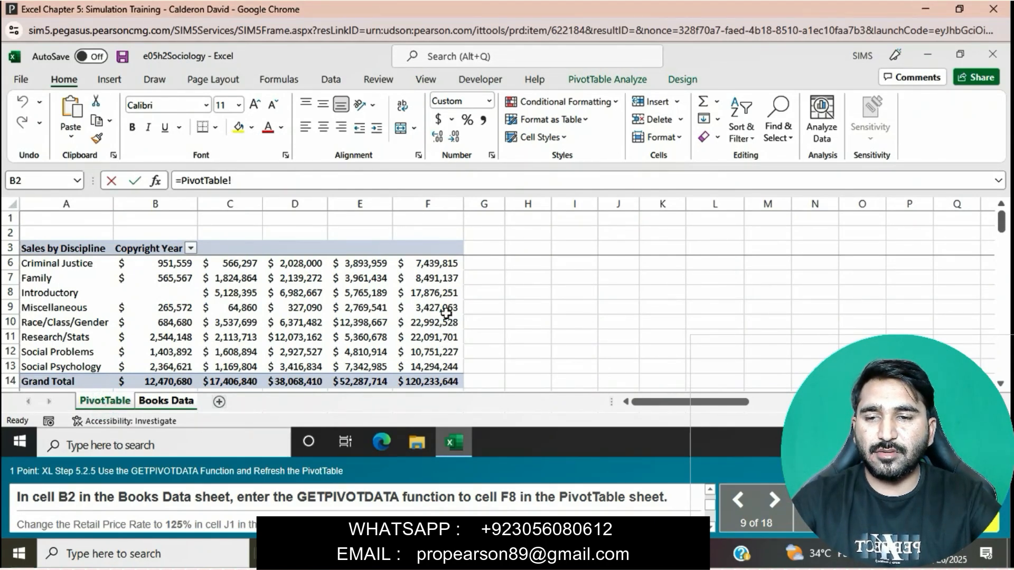
pyautogui.click(443, 294)
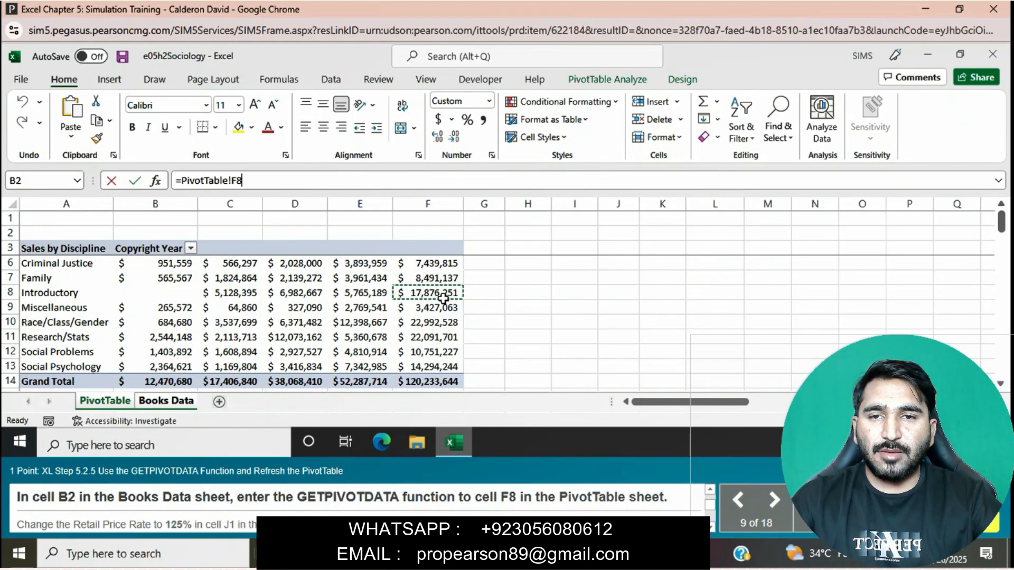
pyautogui.press('Return')
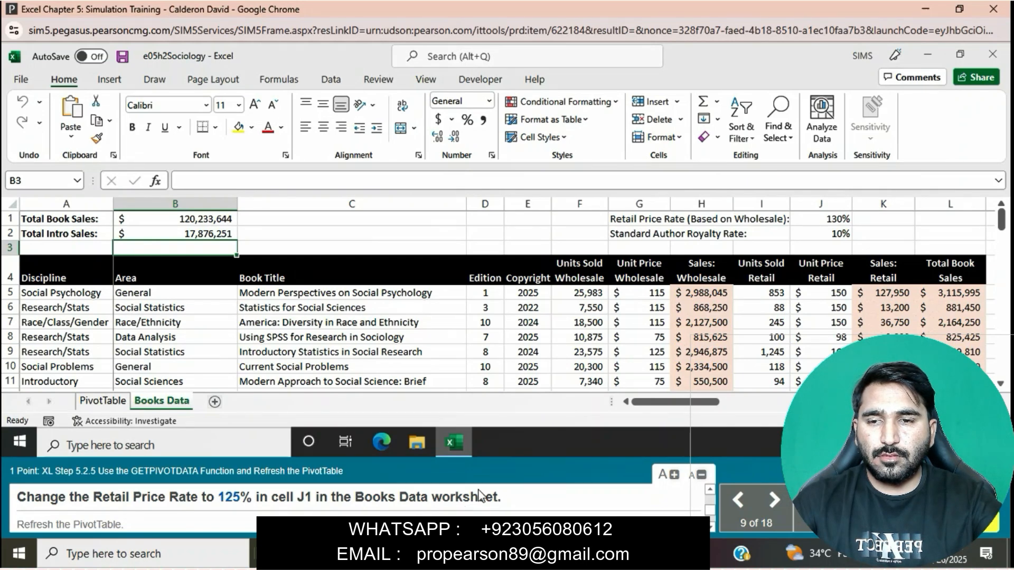
# Set the Retail Price Rate in cell J1 of the Books Data sheet to 125%.
pyautogui.click(834, 219)
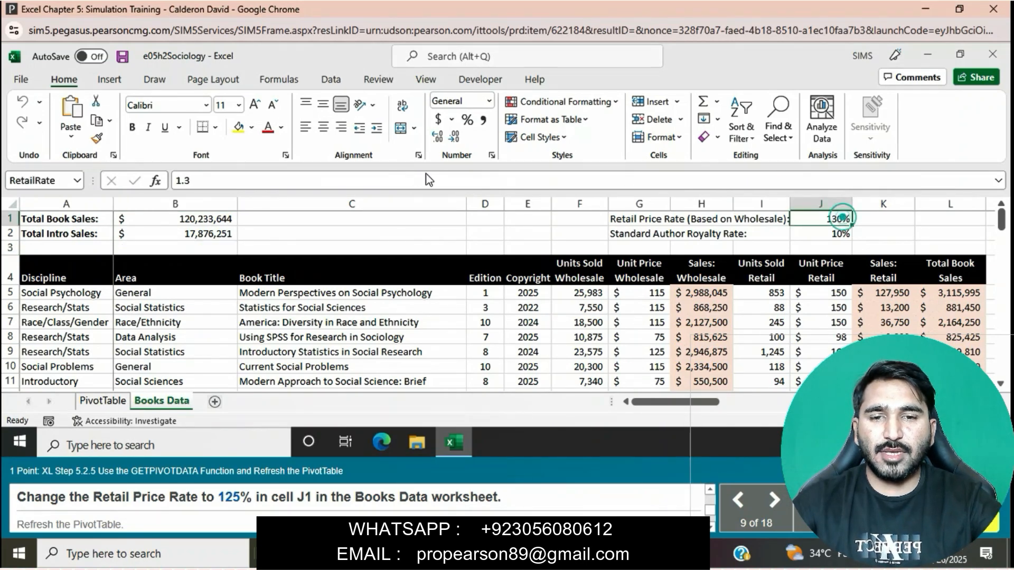
pyautogui.click(354, 180)
pyautogui.press('BackSpace')
pyautogui.press('BackSpace')
pyautogui.write('.25')
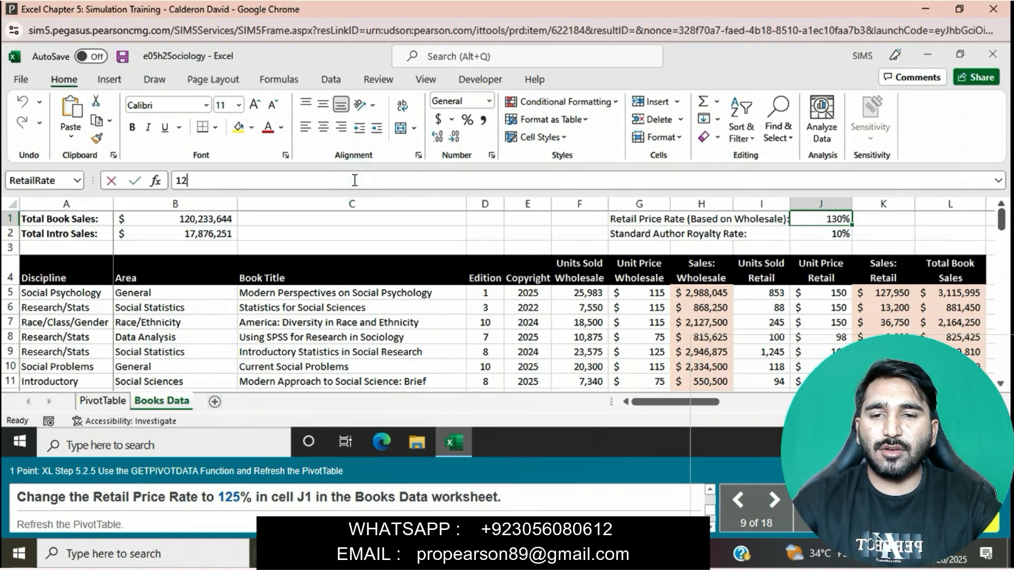
pyautogui.press('Return')
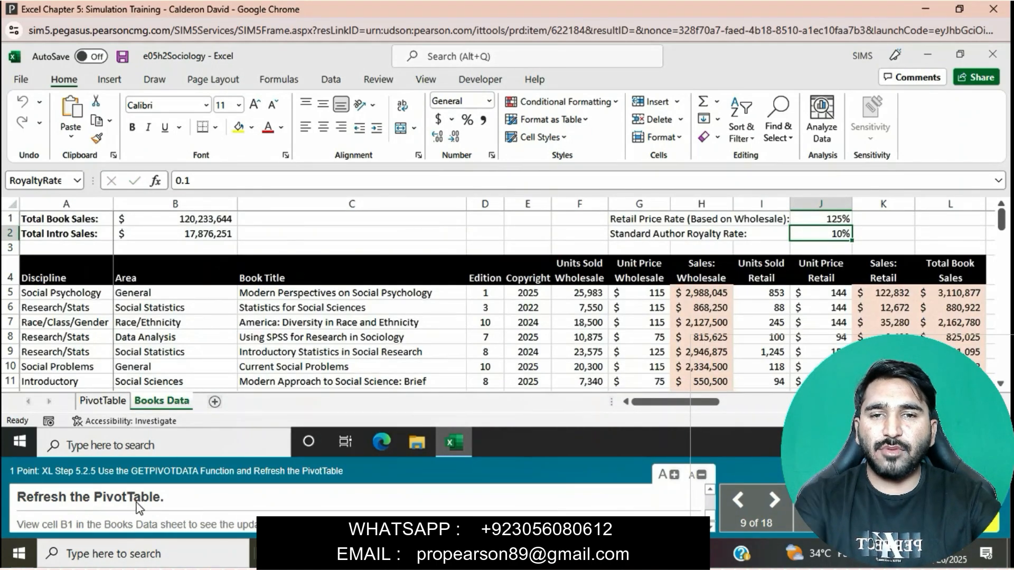
# Refresh the PivotTable on the PivotTable sheet and return to the Books Data sheet to view cell B1.
pyautogui.click(102, 401)
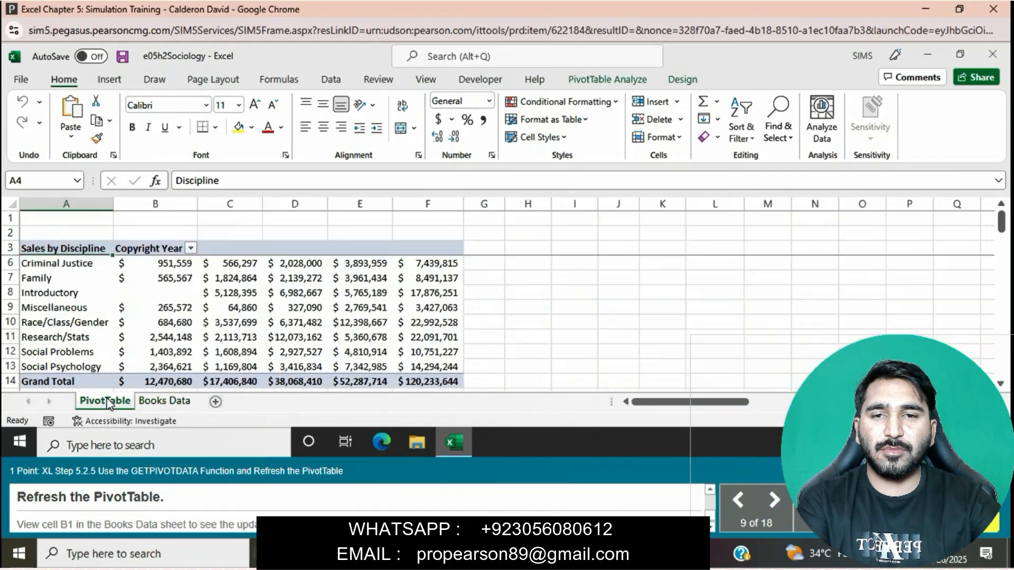
pyautogui.click(331, 79)
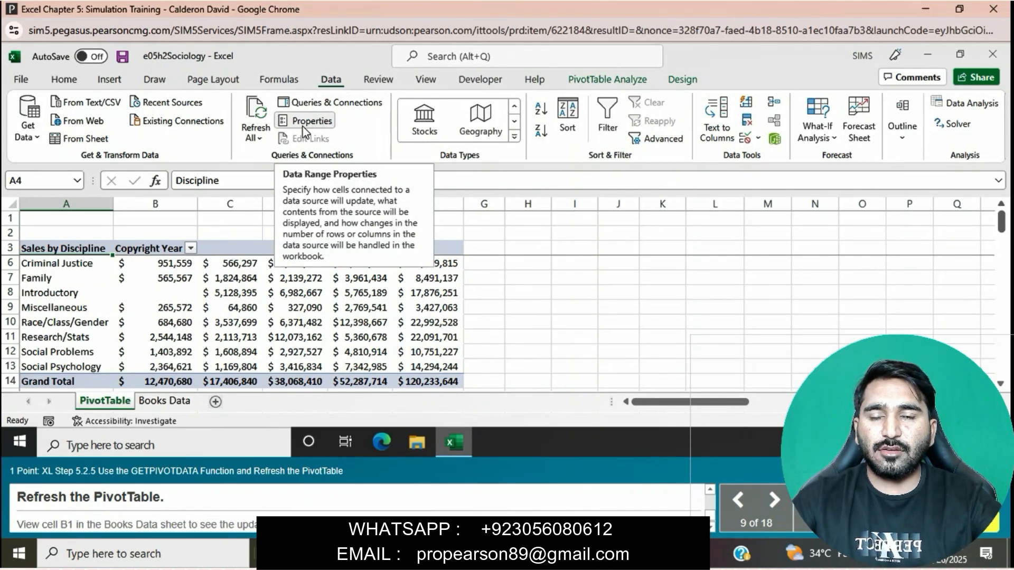
pyautogui.click(256, 134)
pyautogui.click(284, 155)
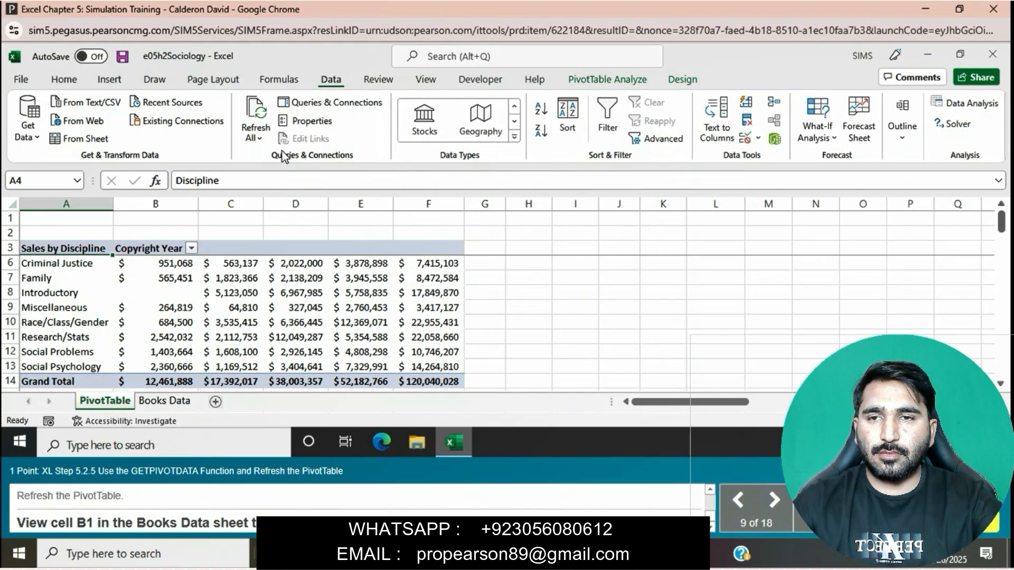
pyautogui.click(163, 401)
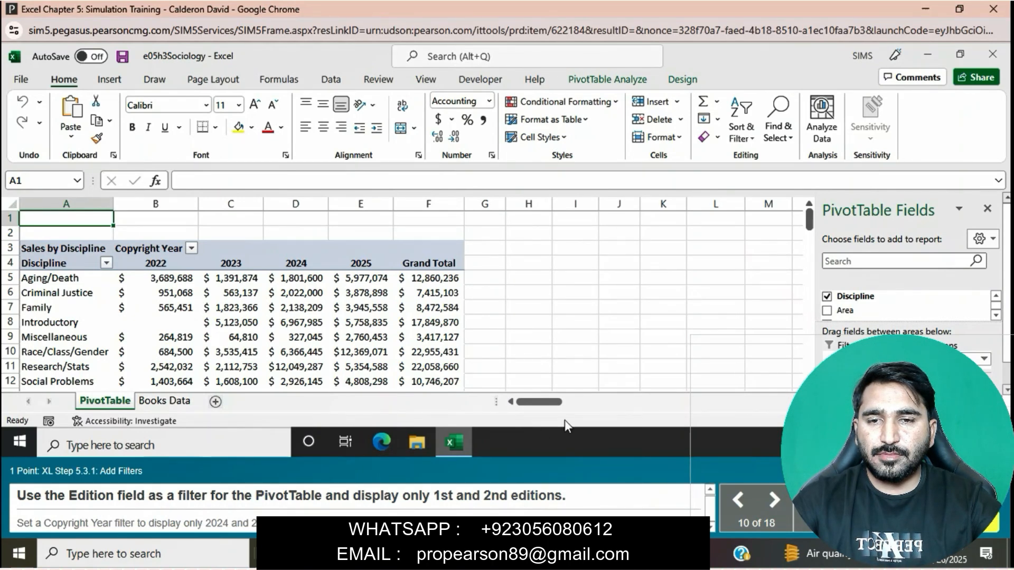
# Add the Edition field to the PivotTable as a report filter.
pyautogui.click(996, 316)
pyautogui.click(995, 315)
pyautogui.click(996, 315)
pyautogui.moveTo(851, 309); pyautogui.dragTo(858, 360)
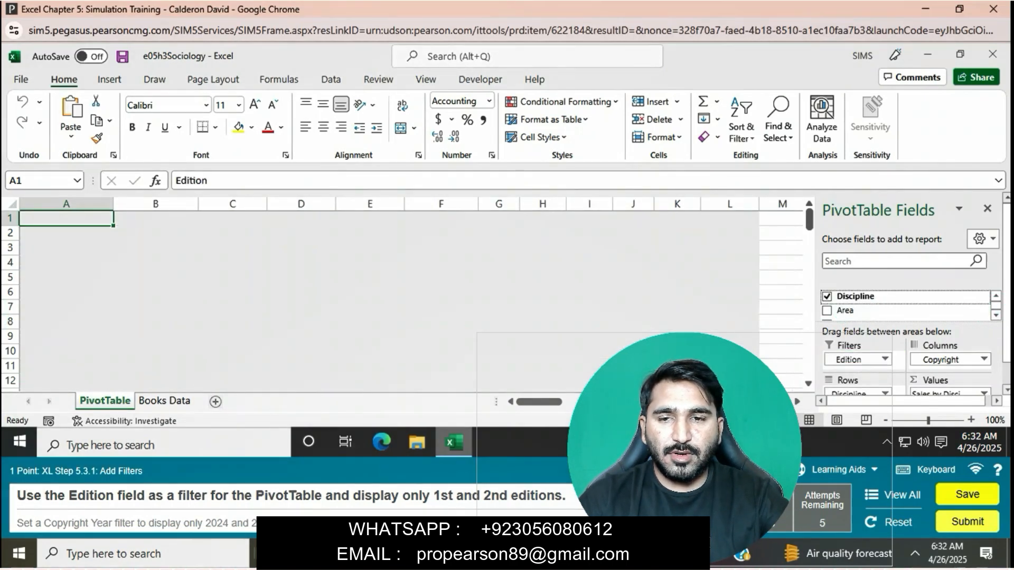
# Filter the PivotTable's Edition field with multiple items to display only editions 1 and 2.
pyautogui.click(191, 218)
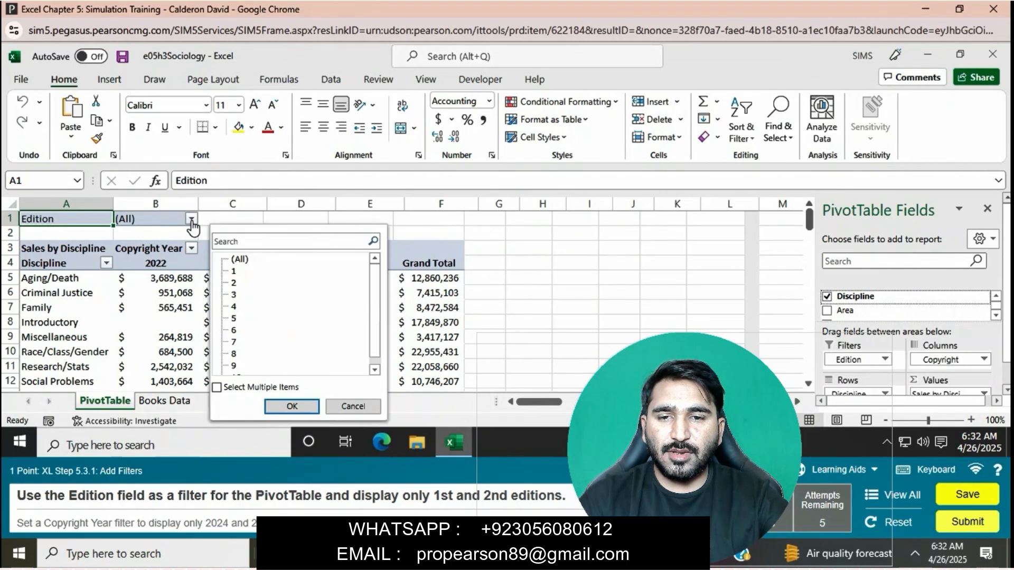
pyautogui.click(216, 388)
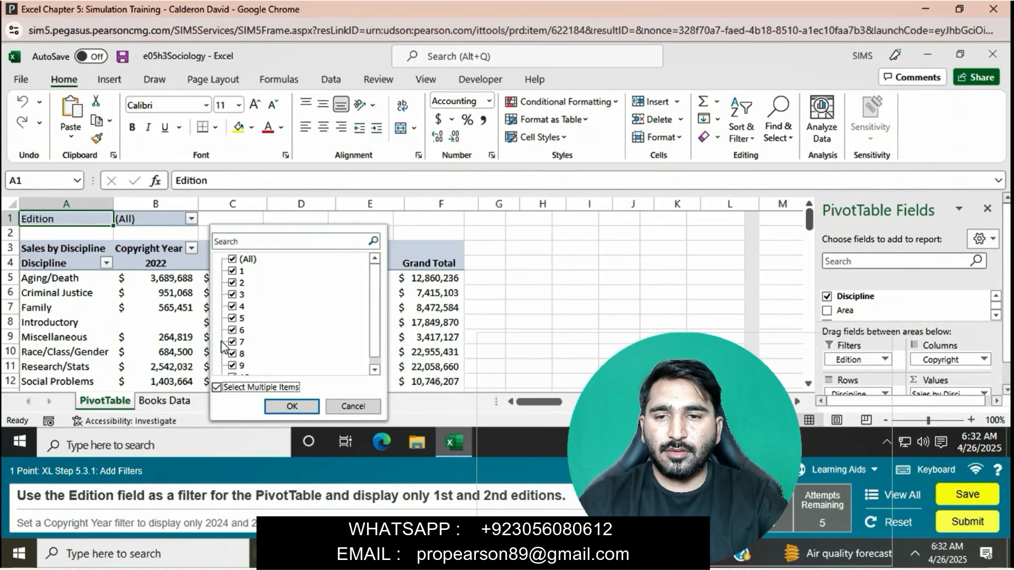
pyautogui.click(232, 260)
pyautogui.click(232, 271)
pyautogui.click(233, 283)
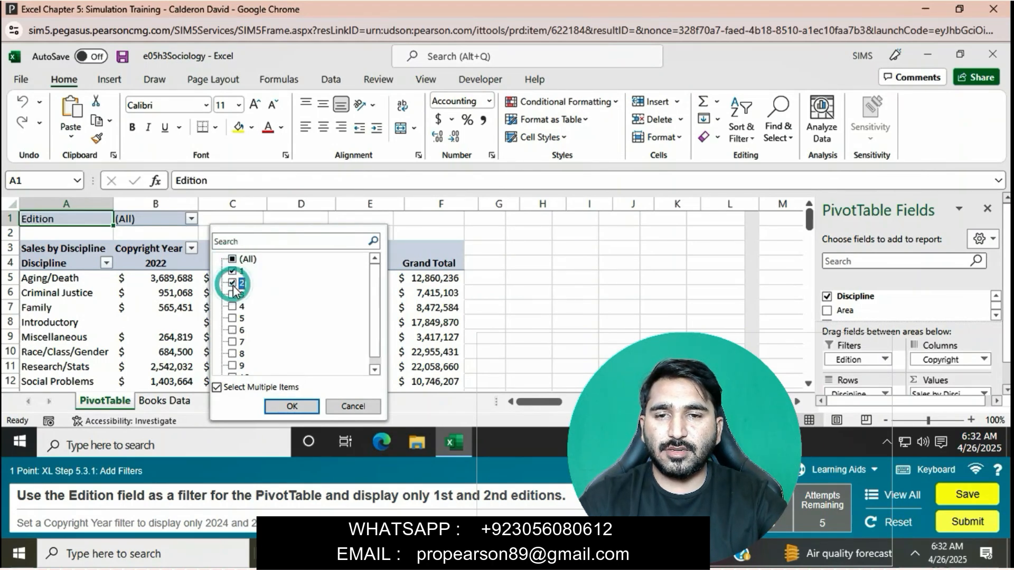
pyautogui.click(285, 410)
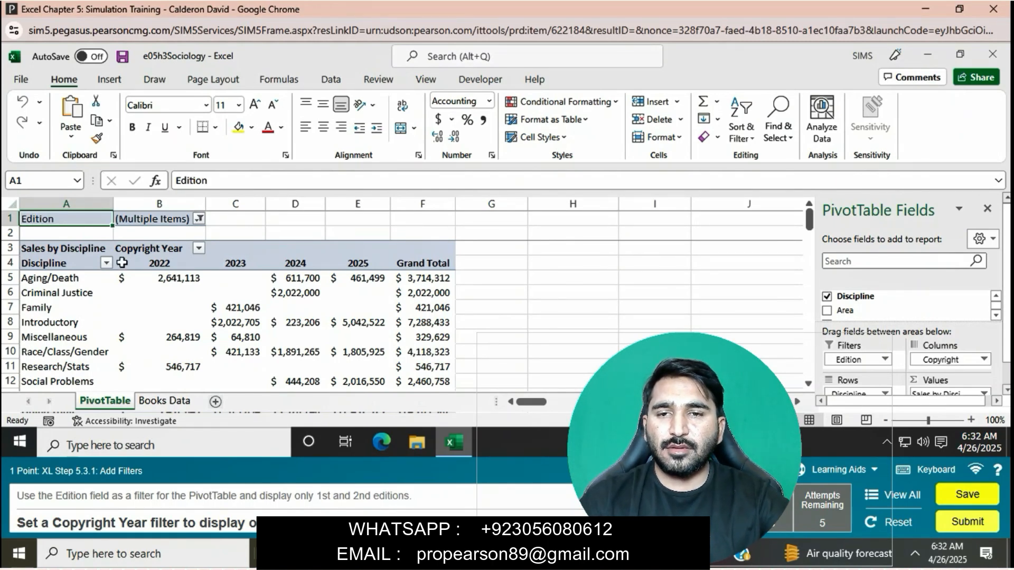
# Filter the PivotTable's Copyright Year columns to display only 2024 and 2025.
pyautogui.click(199, 249)
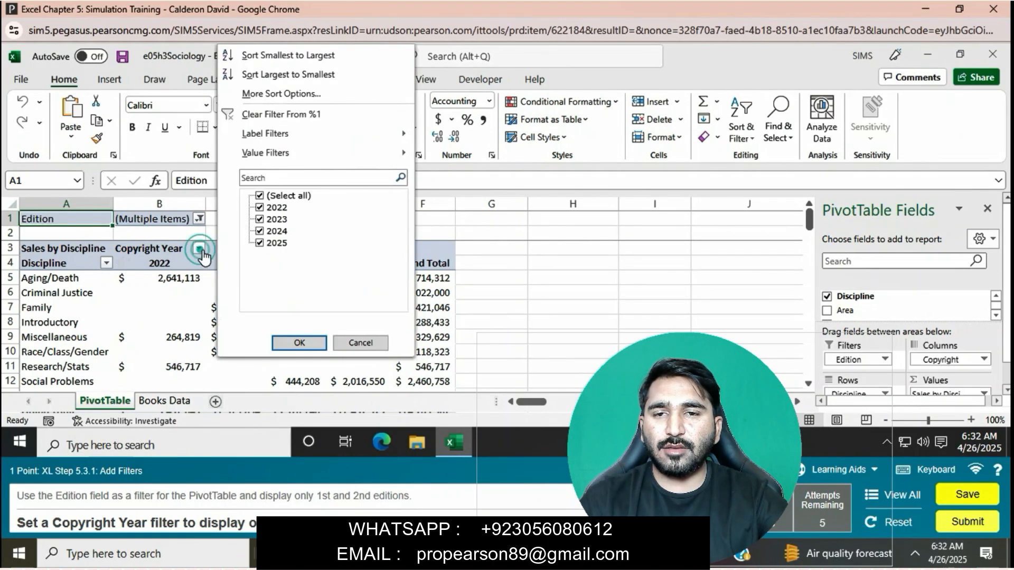
pyautogui.click(259, 196)
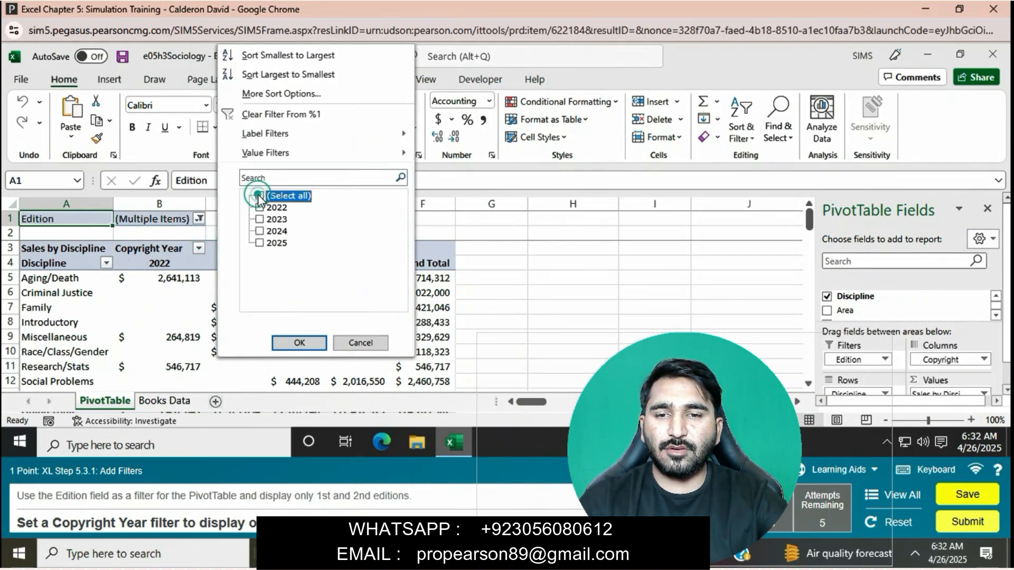
pyautogui.click(260, 232)
pyautogui.click(260, 243)
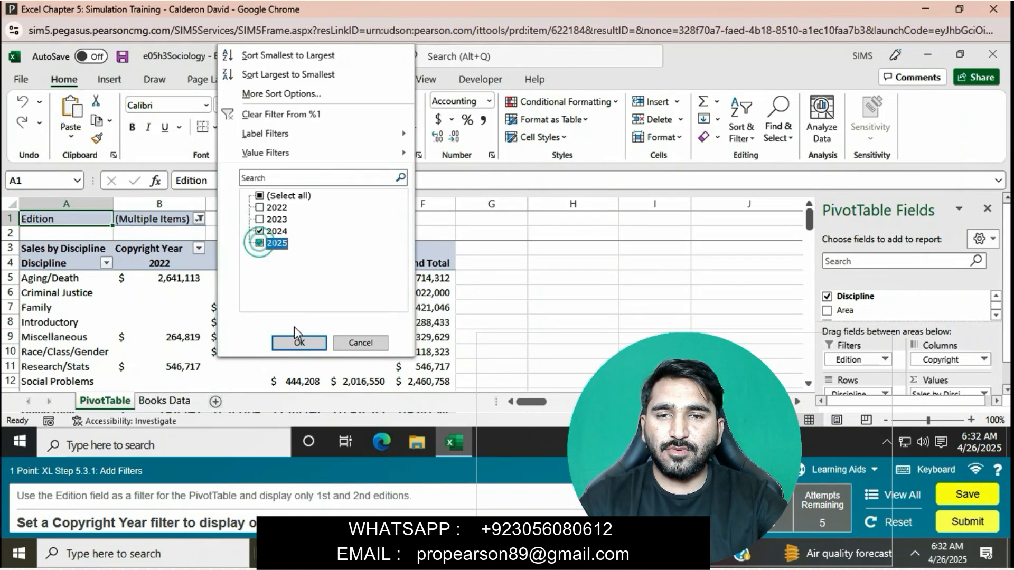
pyautogui.click(298, 343)
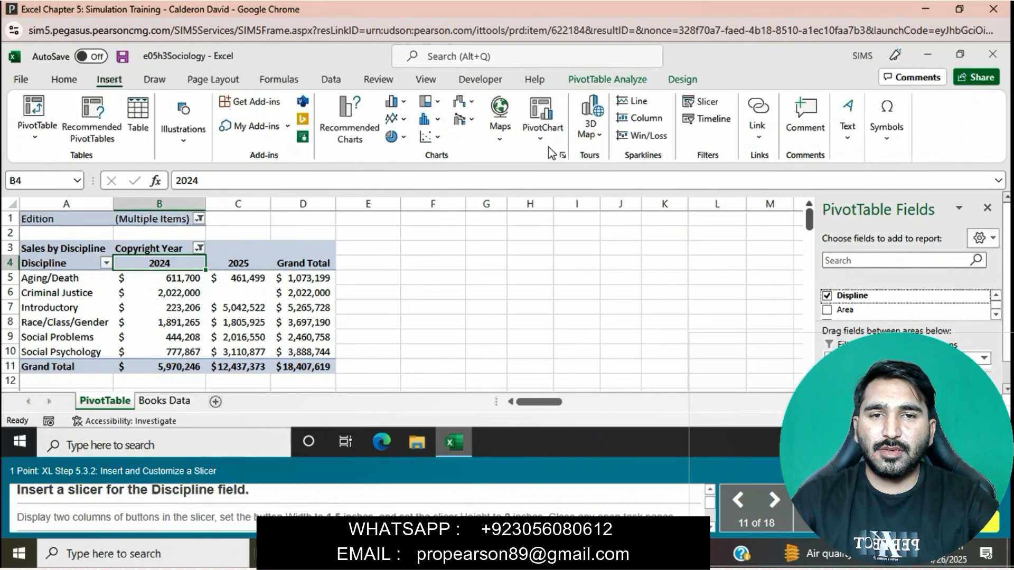
# Insert a slicer for the Discipline field of the PivotTable.
pyautogui.click(701, 103)
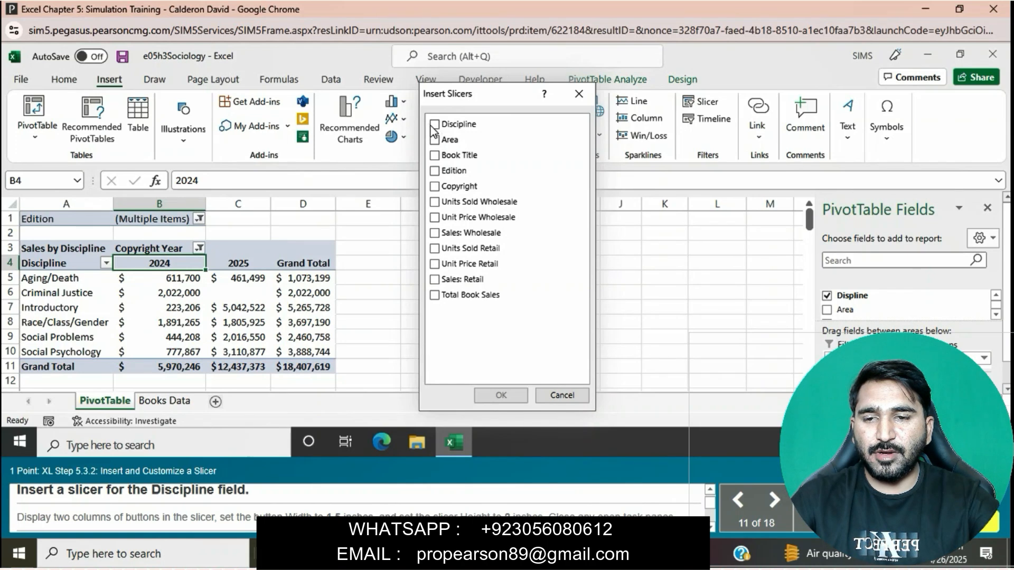
pyautogui.click(430, 126)
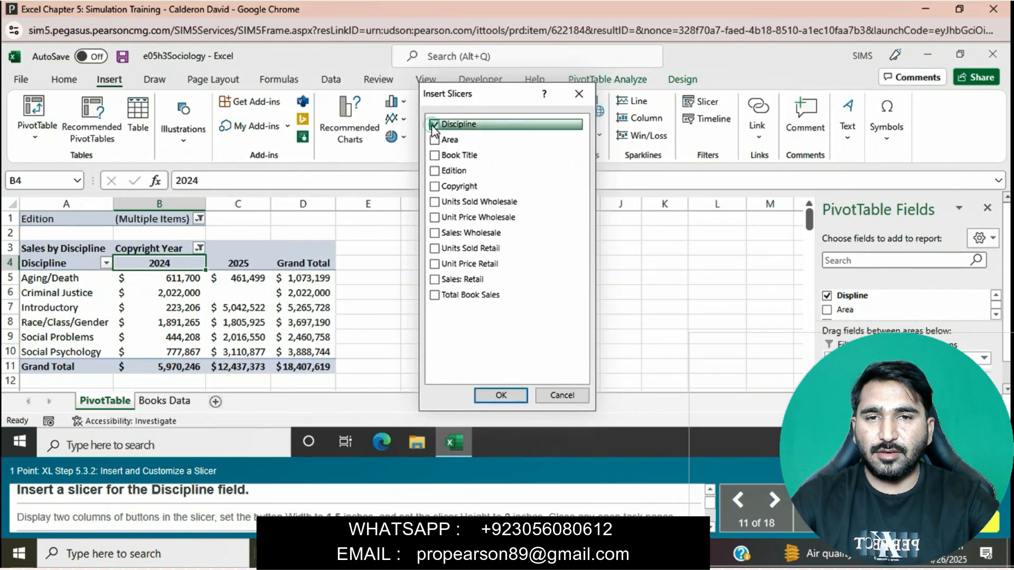
pyautogui.click(499, 396)
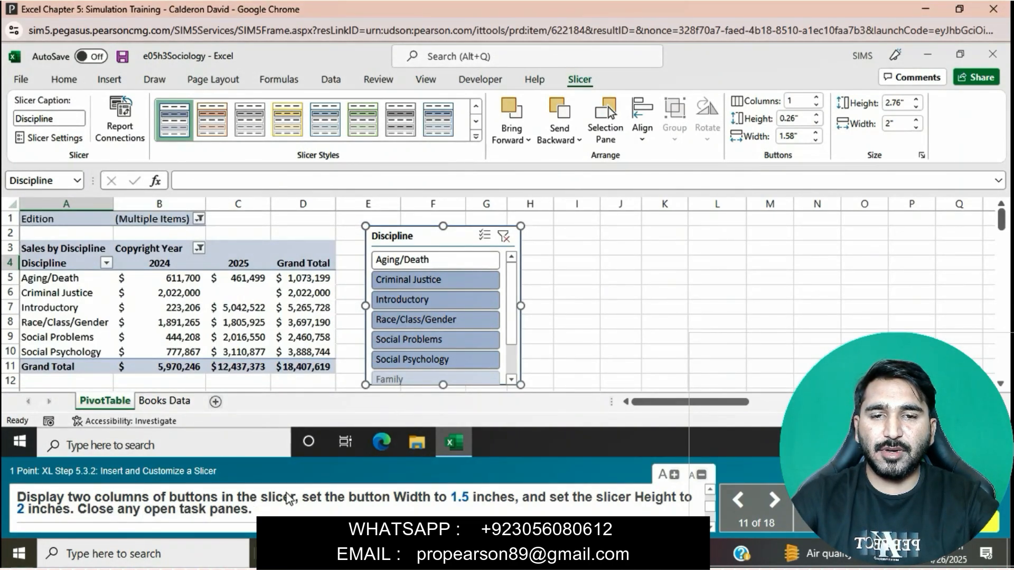
# Set the Discipline slicer to 2 columns with 1.5-inch-wide buttons and a slicer height of 2 inches.
pyautogui.click(816, 97)
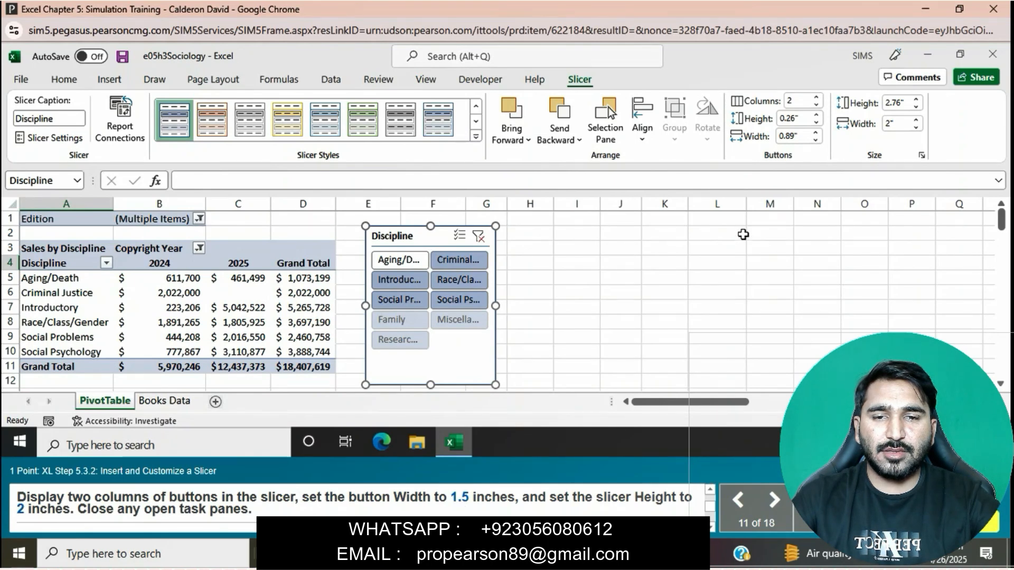
pyautogui.click(815, 133)
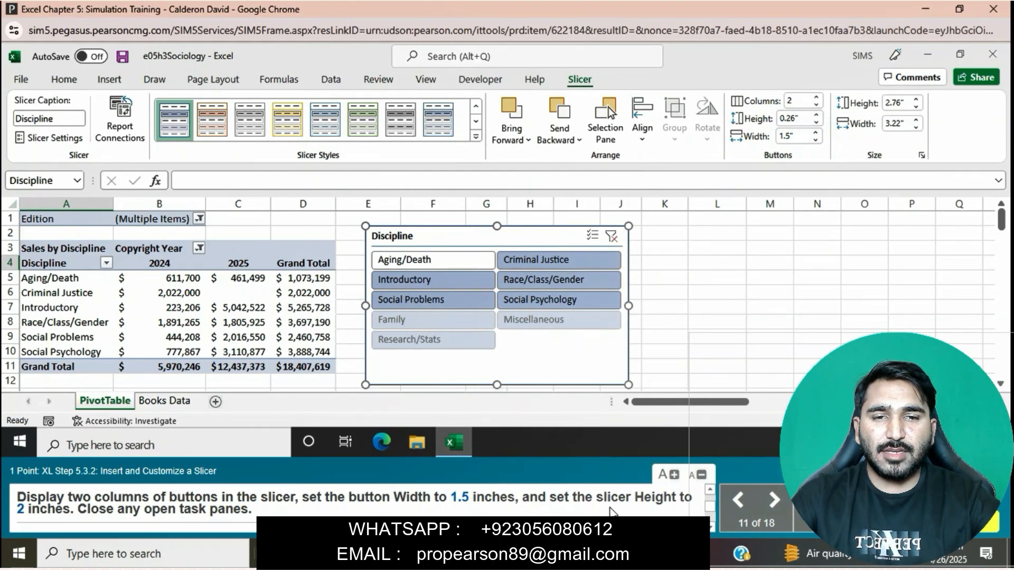
pyautogui.click(916, 108)
pyautogui.click(916, 107)
pyautogui.click(916, 107)
pyautogui.click(916, 108)
pyautogui.click(916, 108)
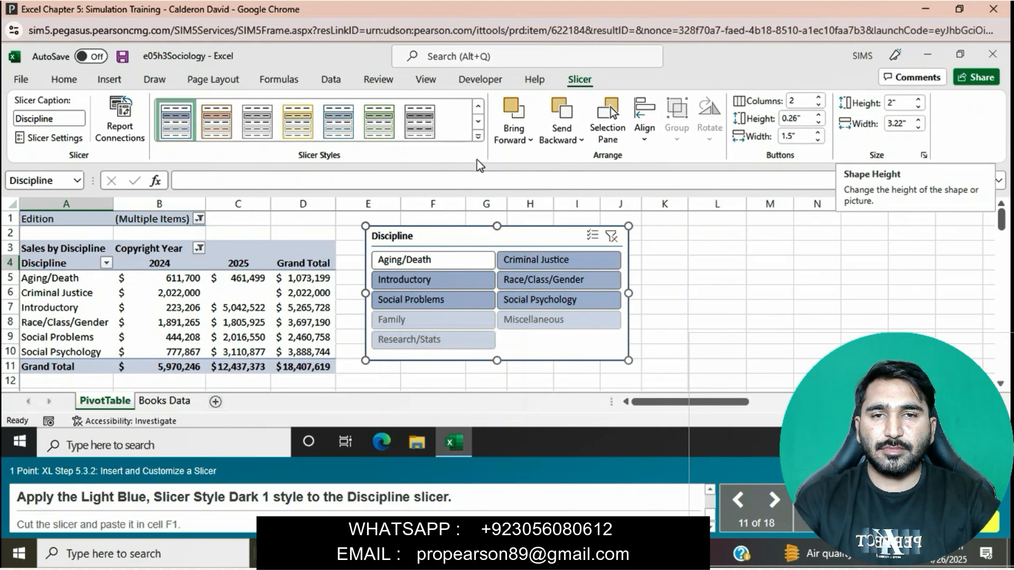
# Apply the Light Blue, Slicer Style Dark 1 style to the Discipline slicer, and cut and paste it into cell F1.
pyautogui.click(478, 138)
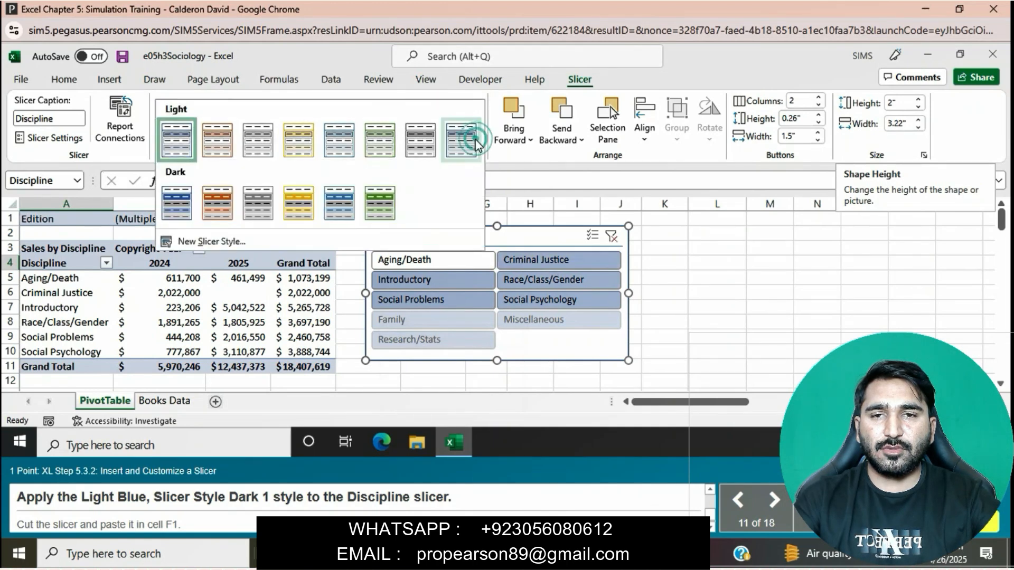
pyautogui.click(183, 206)
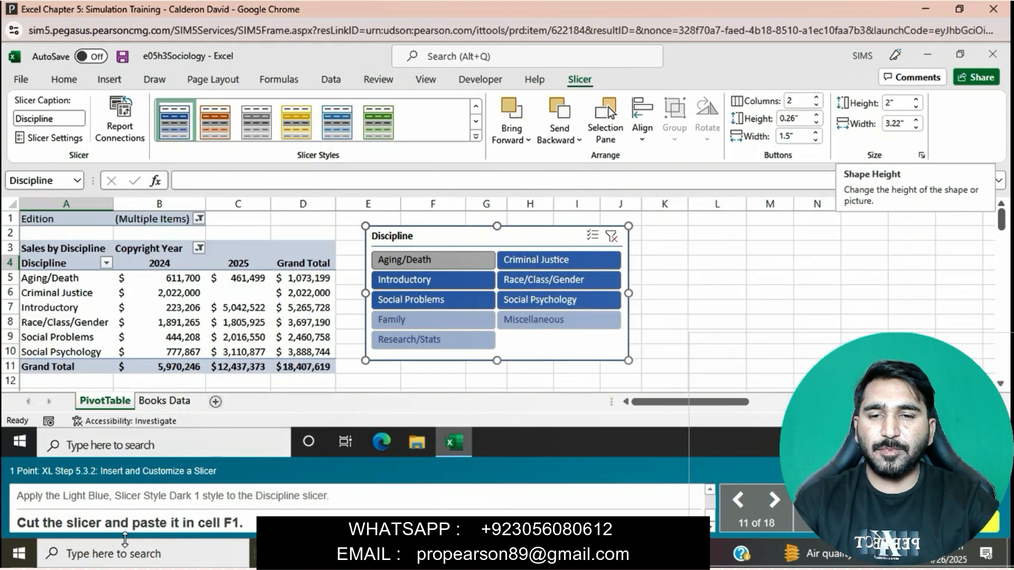
pyautogui.click(64, 79)
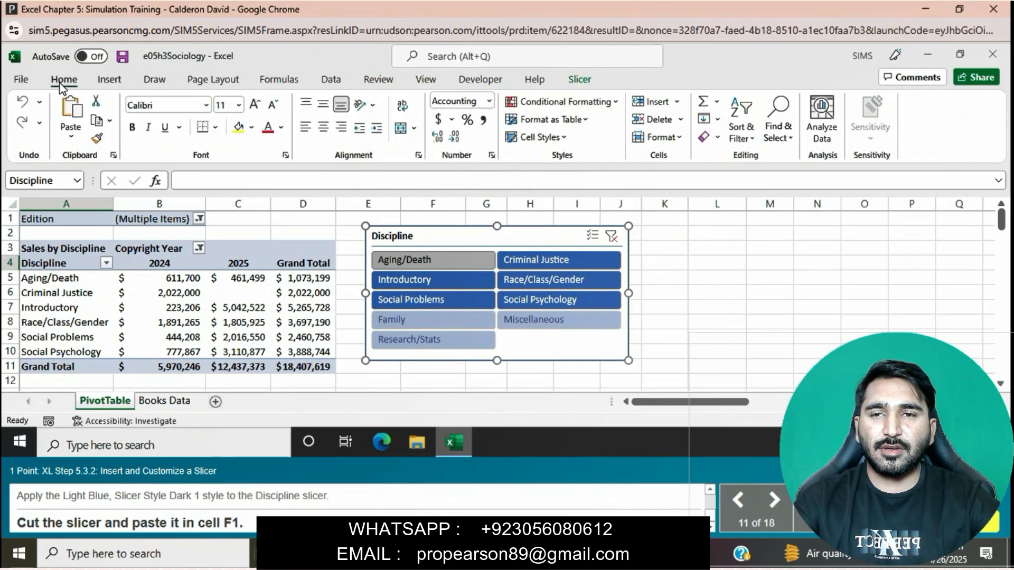
pyautogui.click(95, 100)
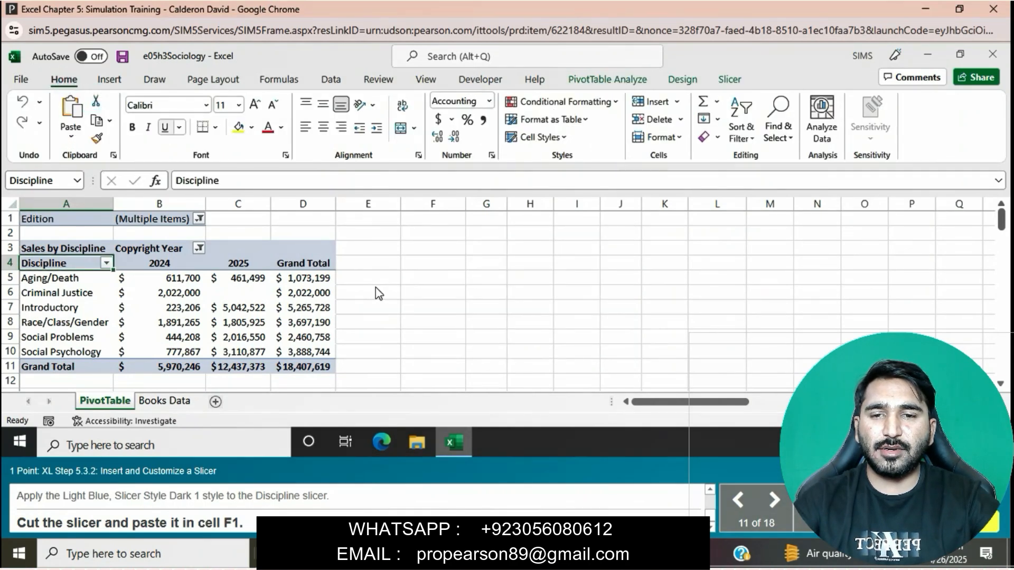
pyautogui.click(430, 221)
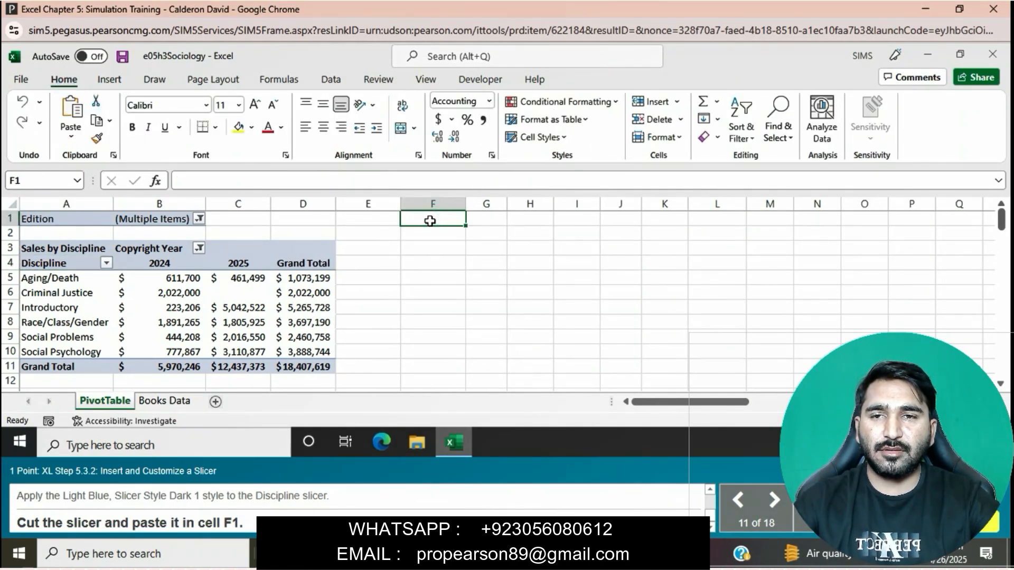
pyautogui.hotkey('ctrl', 'v')
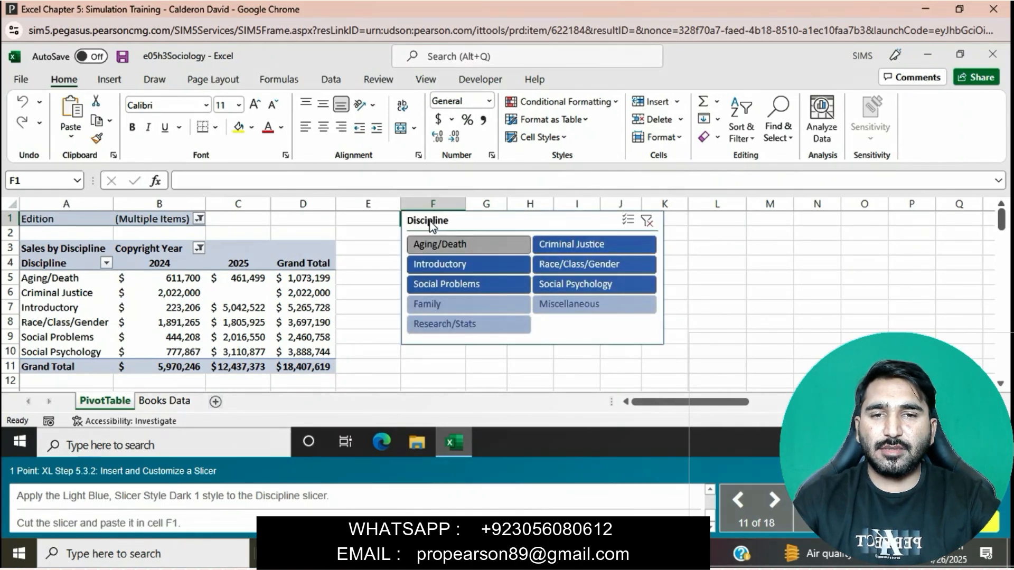